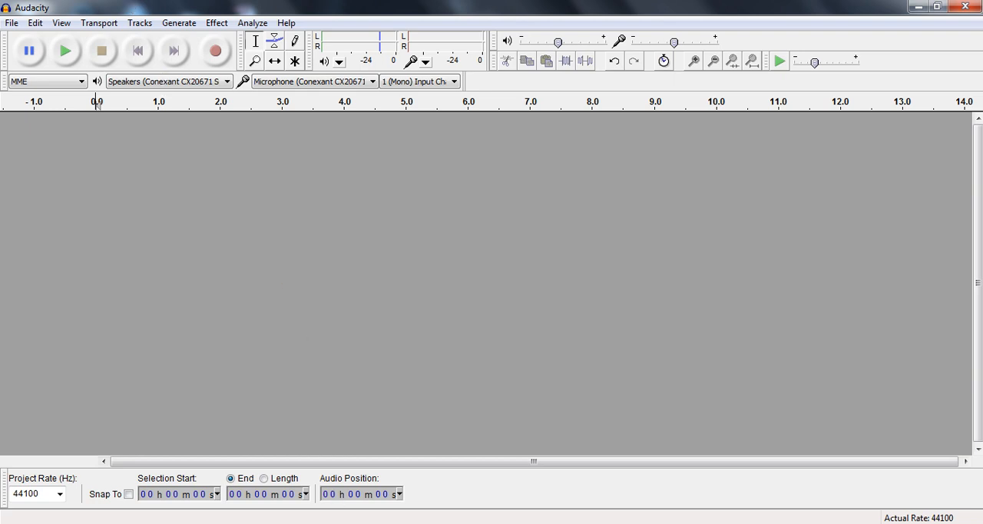
# Dismiss the Windows color scheme prompt and record a mono voice clip about 5.9 seconds long
pyautogui.moveTo(332, 523)
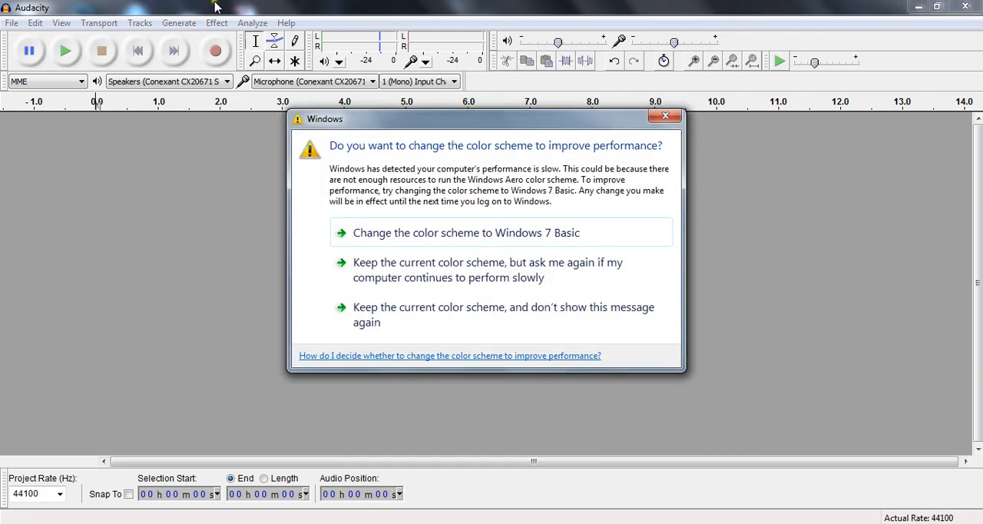
pyautogui.click(666, 115)
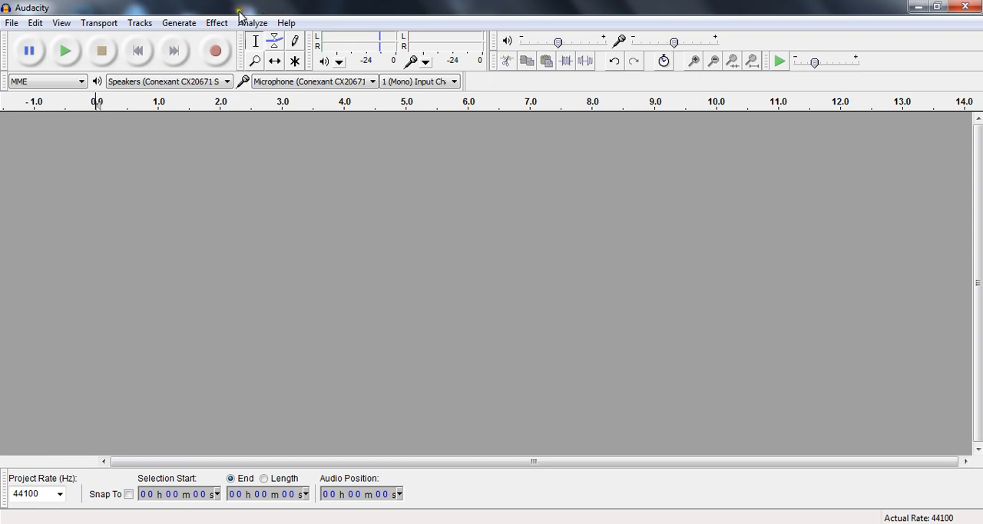
pyautogui.click(216, 52)
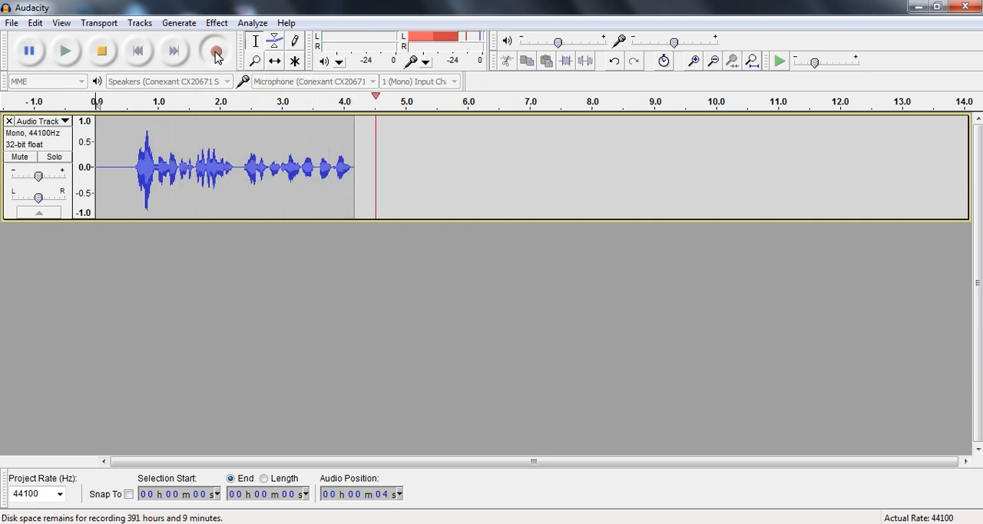
pyautogui.click(106, 58)
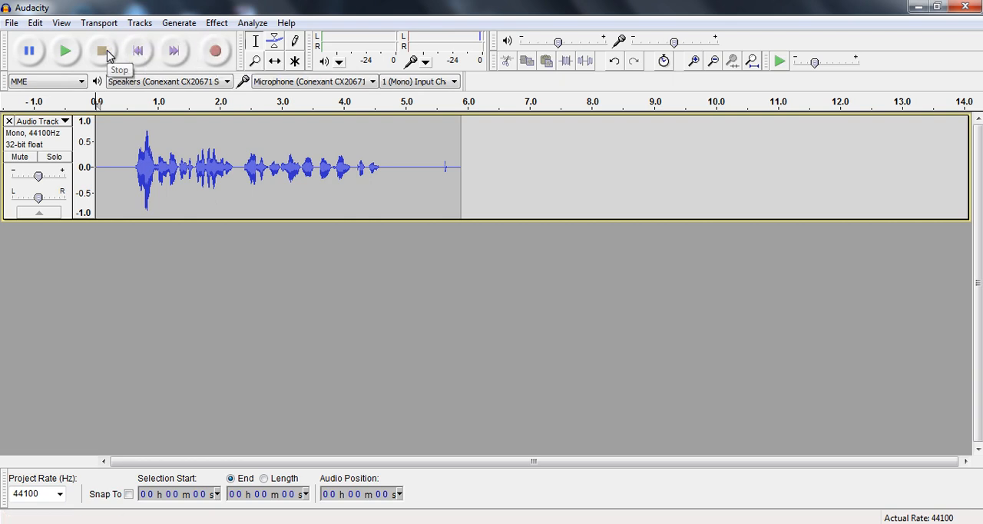
# Play back the recorded clip from its start and from about 0.4 seconds in
pyautogui.click(66, 52)
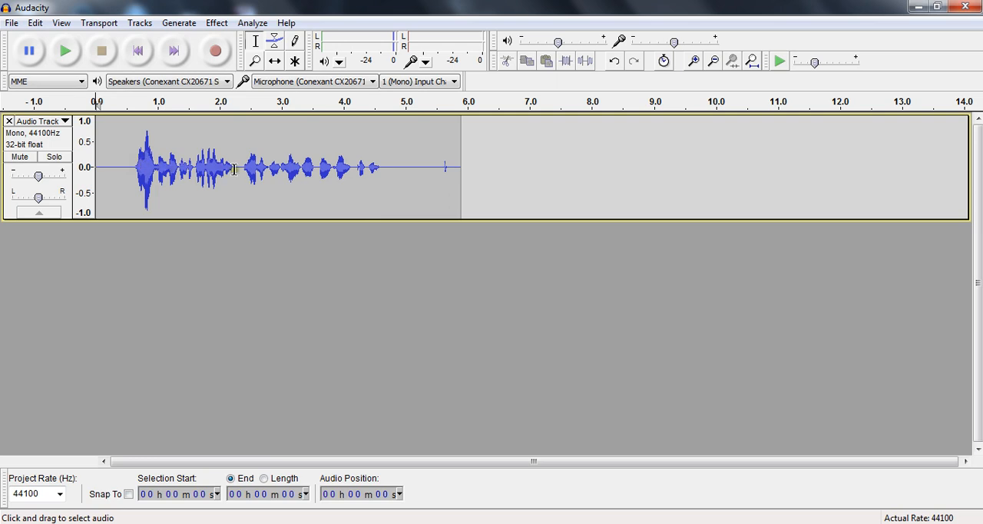
pyautogui.click(119, 166)
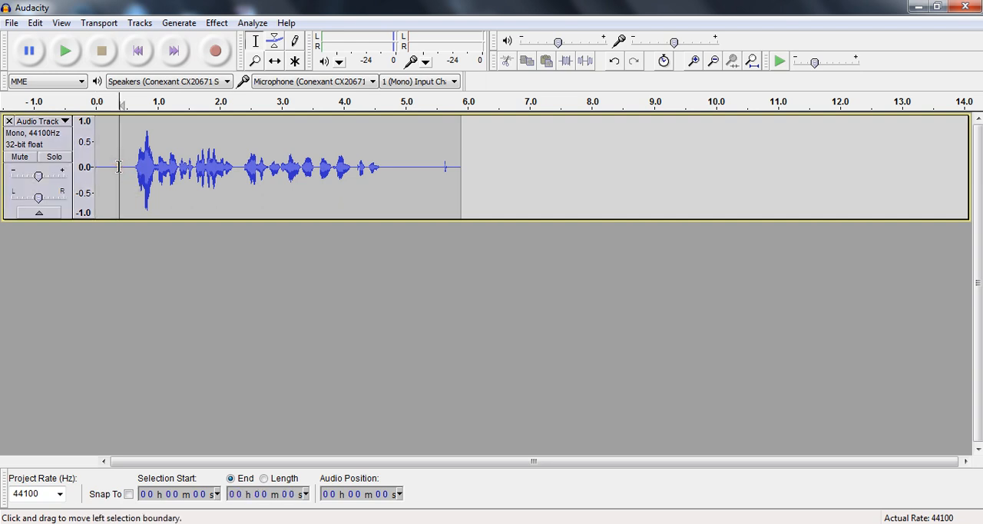
pyautogui.press('space')
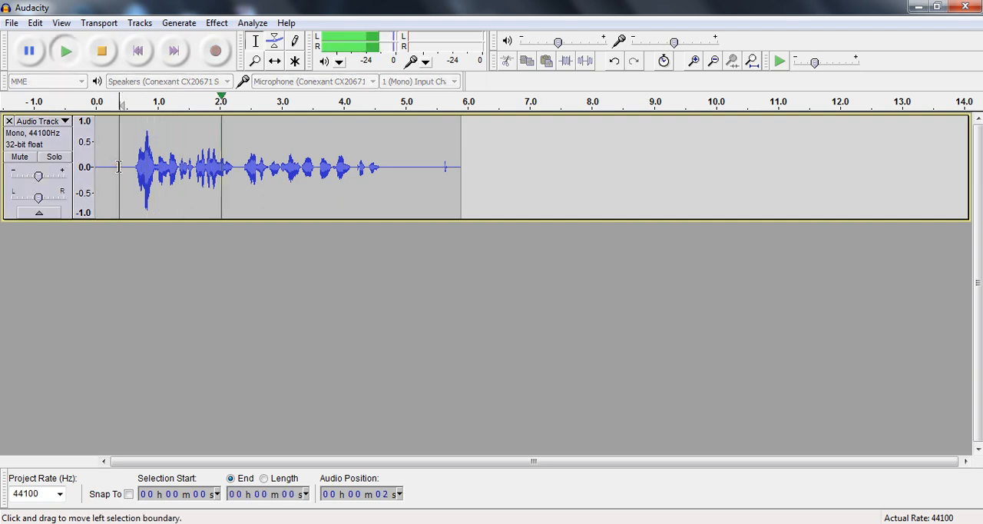
pyautogui.press('space')
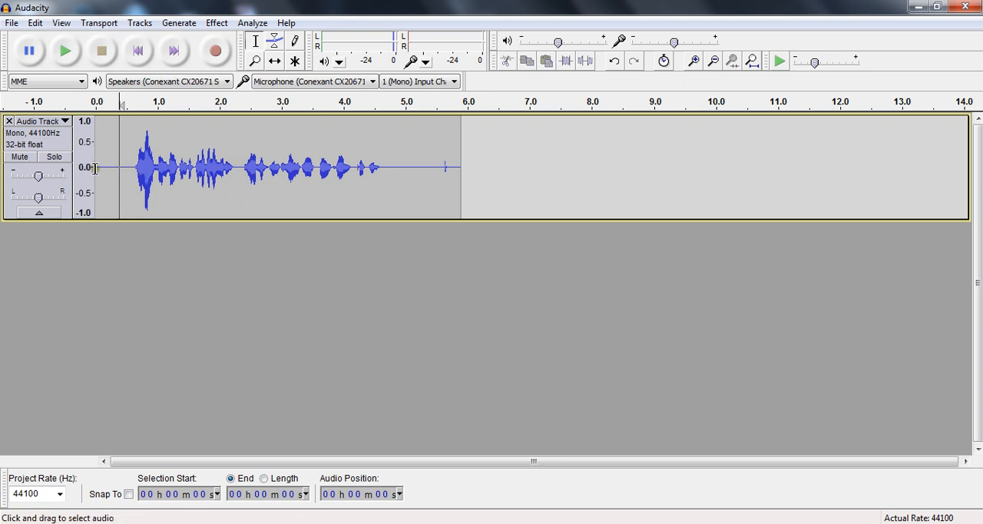
pyautogui.press('space')
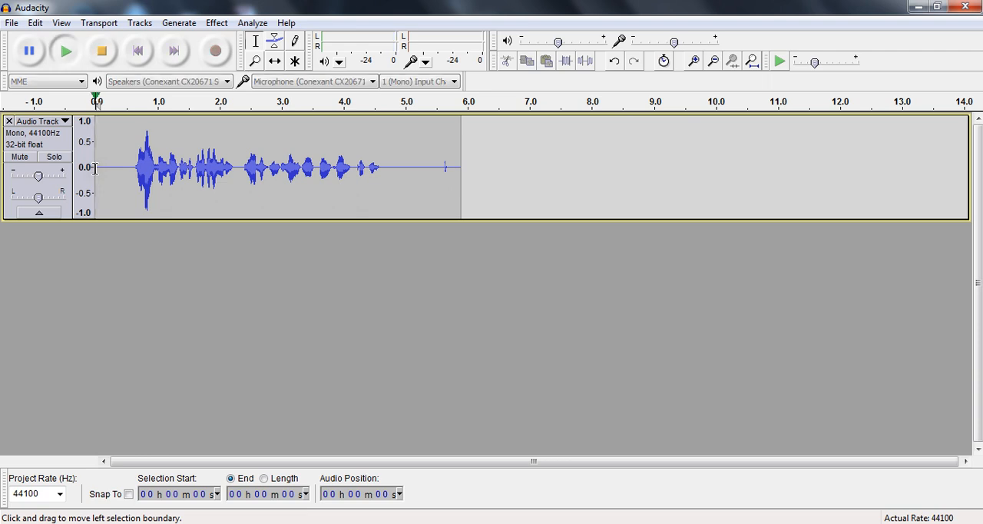
pyautogui.press('space')
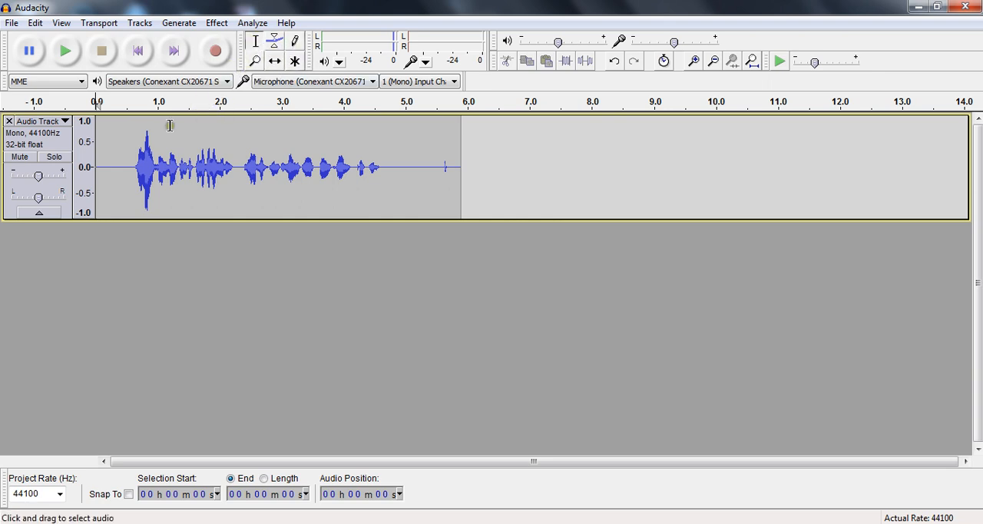
# Delete the silent first 0.6 seconds or so of the recording and play back the trimmed track
pyautogui.click(131, 167)
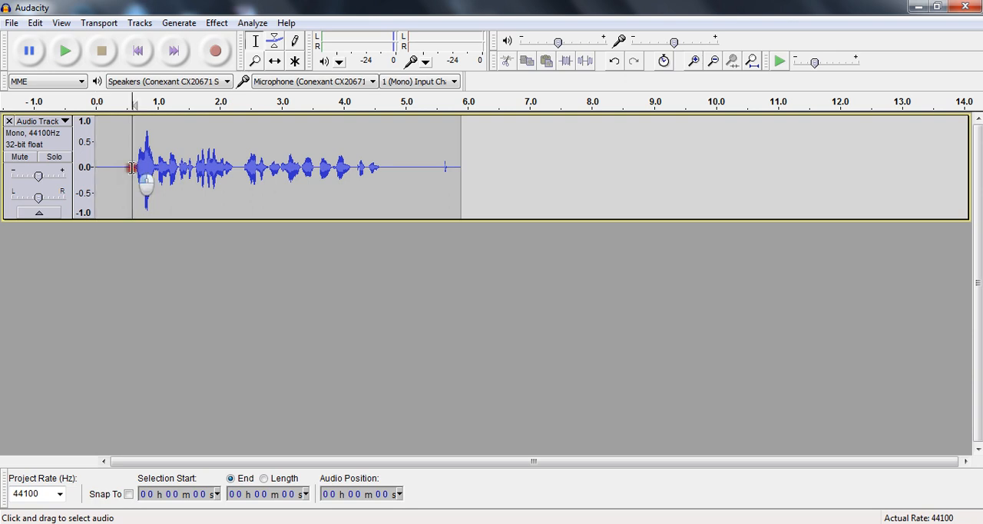
pyautogui.moveTo(131, 168); pyautogui.dragTo(92, 175)
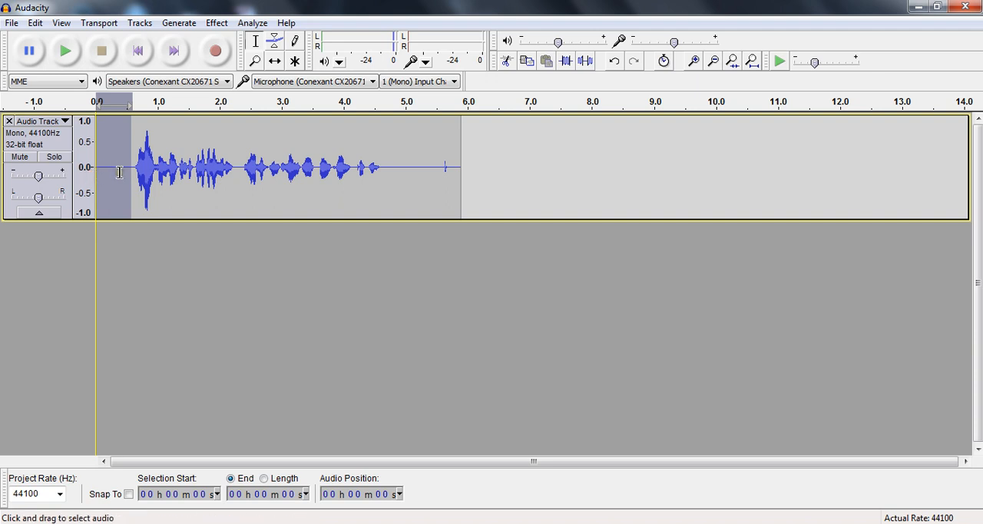
pyautogui.press('Delete')
pyautogui.hotkey('ctrl', 'z')
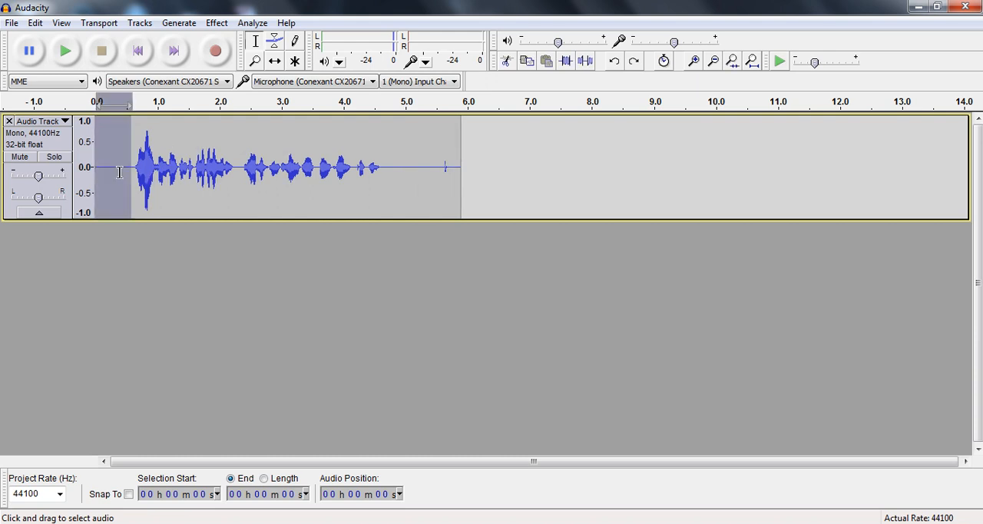
pyautogui.click(37, 23)
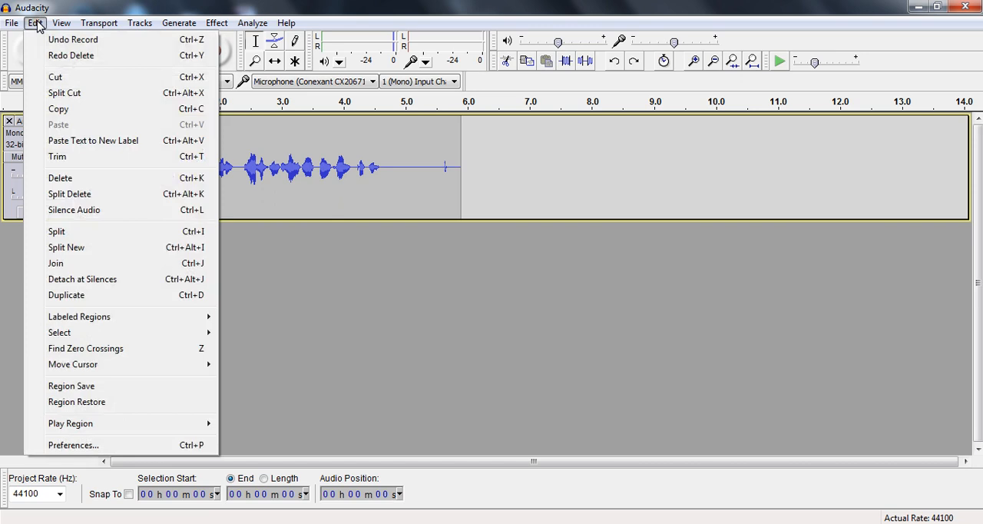
pyautogui.click(141, 181)
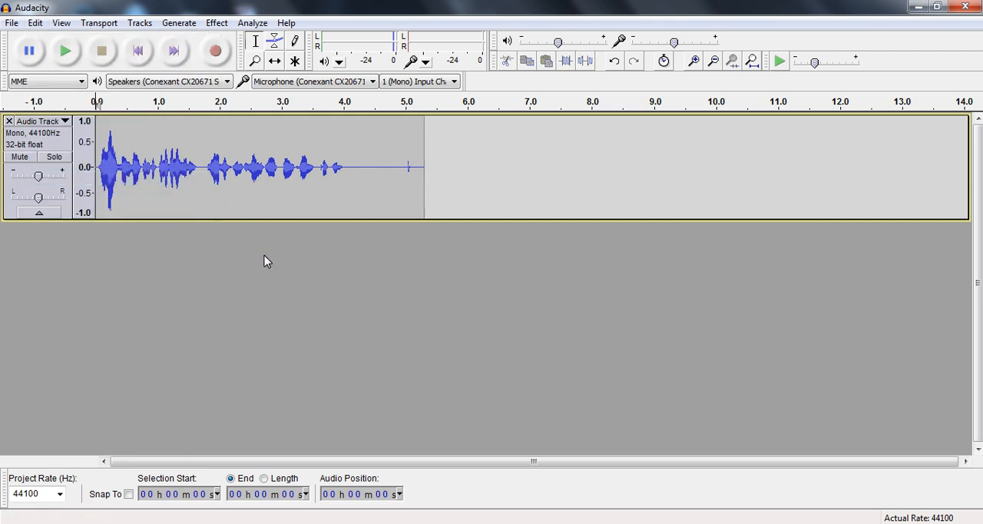
pyautogui.press('space')
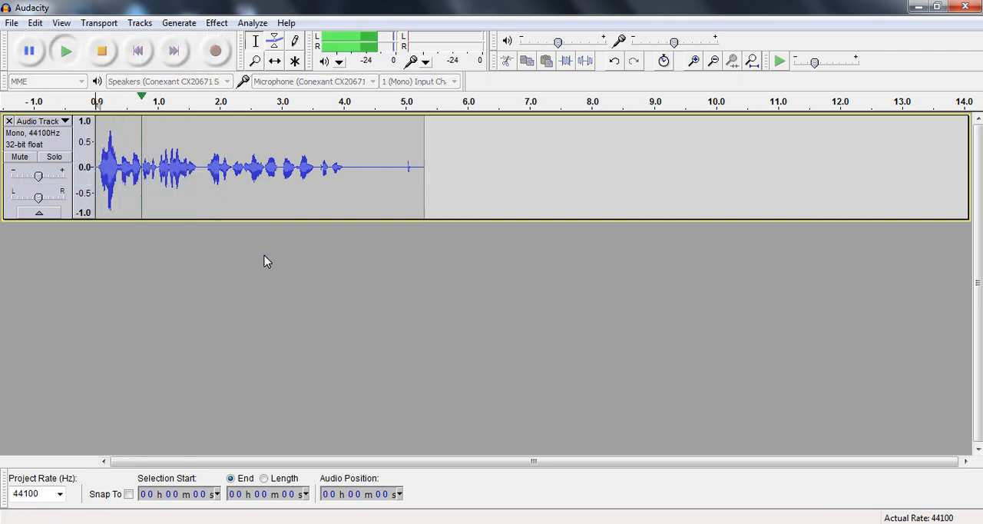
pyautogui.press('space')
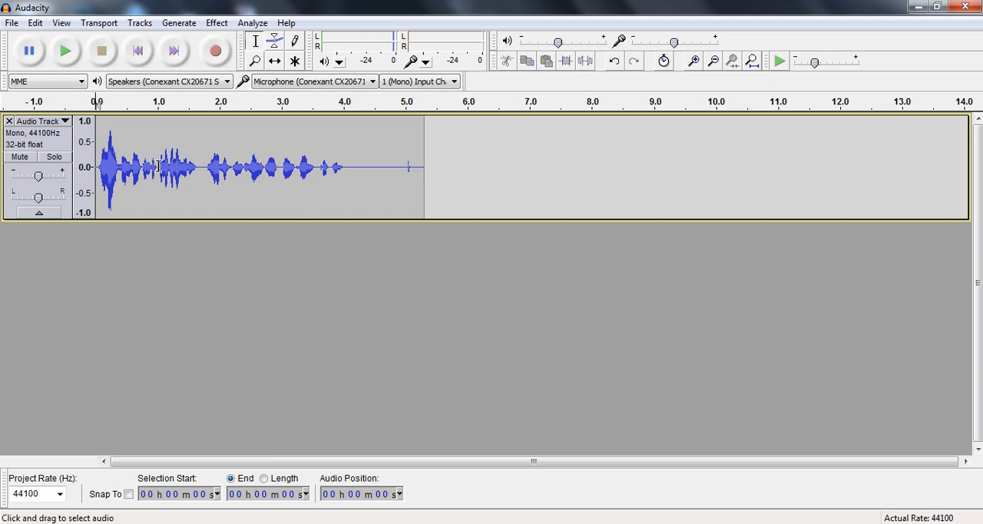
# Delete the speech between about 1.0 and 1.7 seconds and play the track from the start
pyautogui.moveTo(158, 166); pyautogui.dragTo(201, 168)
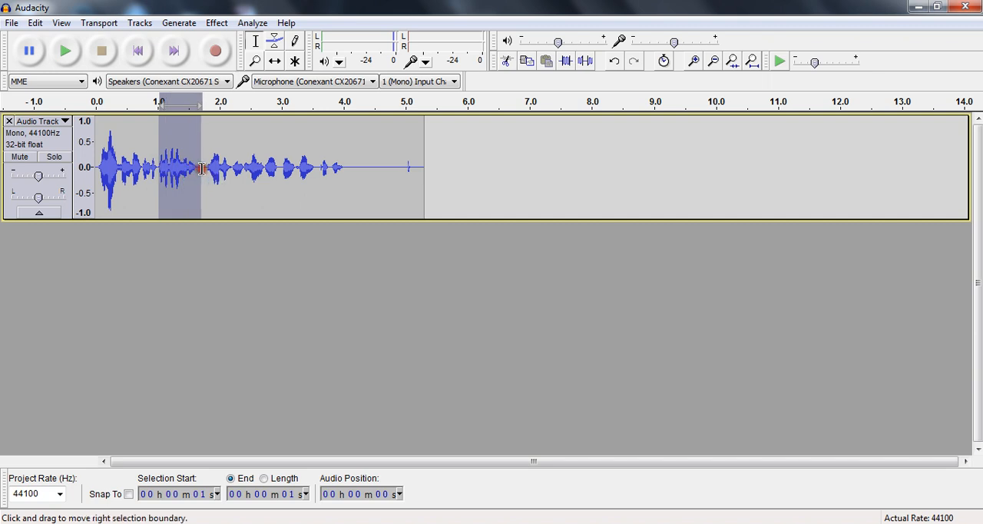
pyautogui.press('Delete')
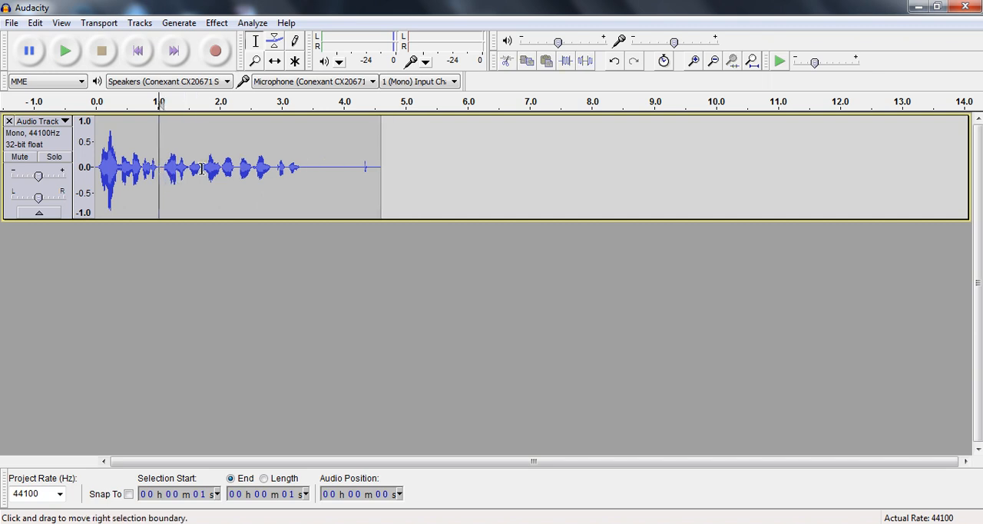
pyautogui.click(97, 163)
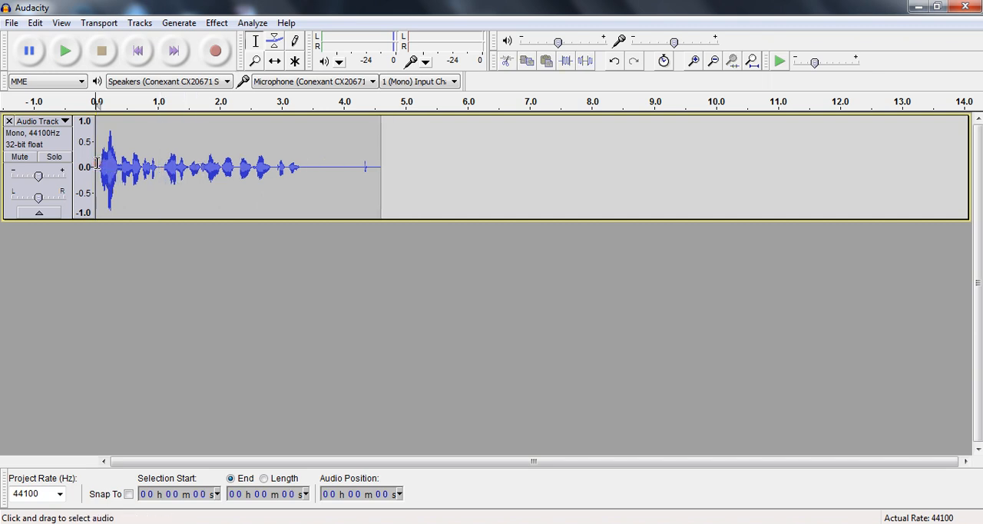
pyautogui.press('space')
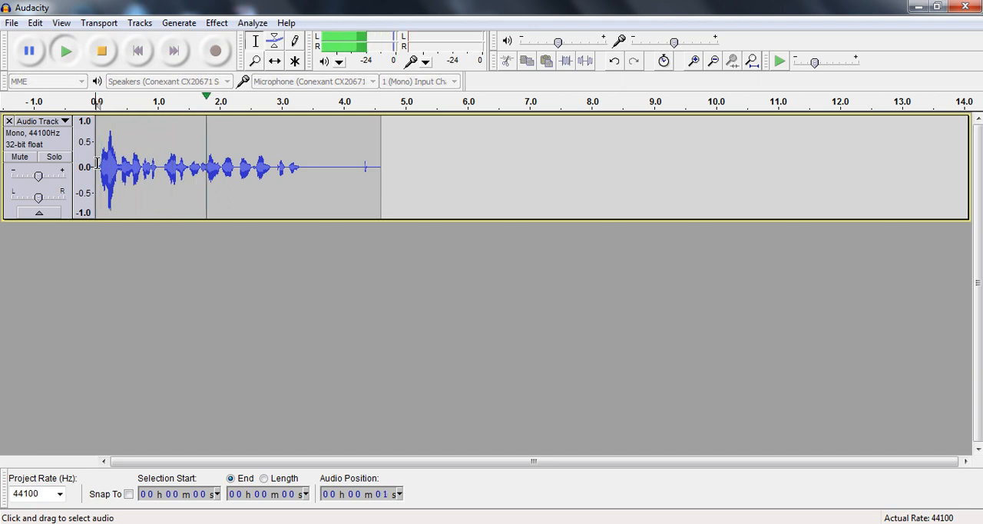
pyautogui.press('space')
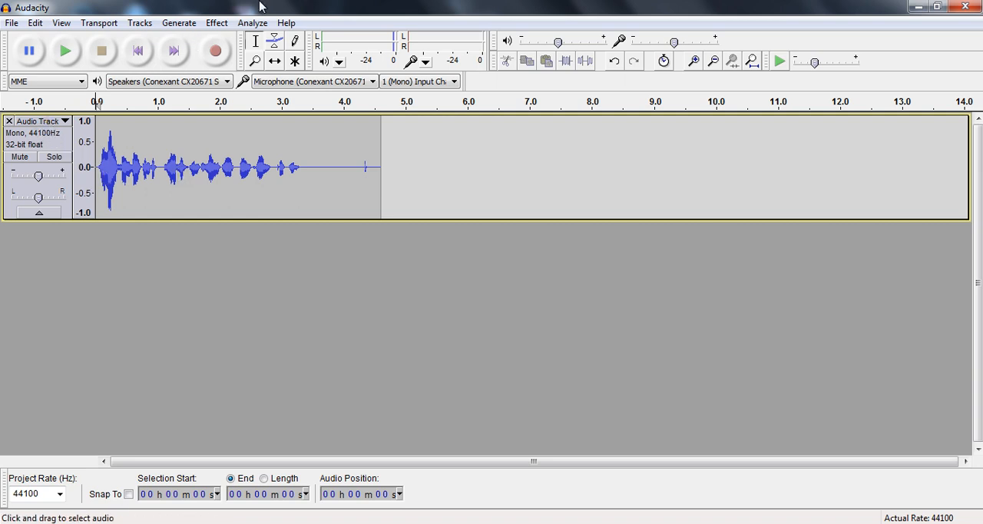
# Record a second track from the start of the project, overlapping the first one, and remove that track
pyautogui.click(215, 51)
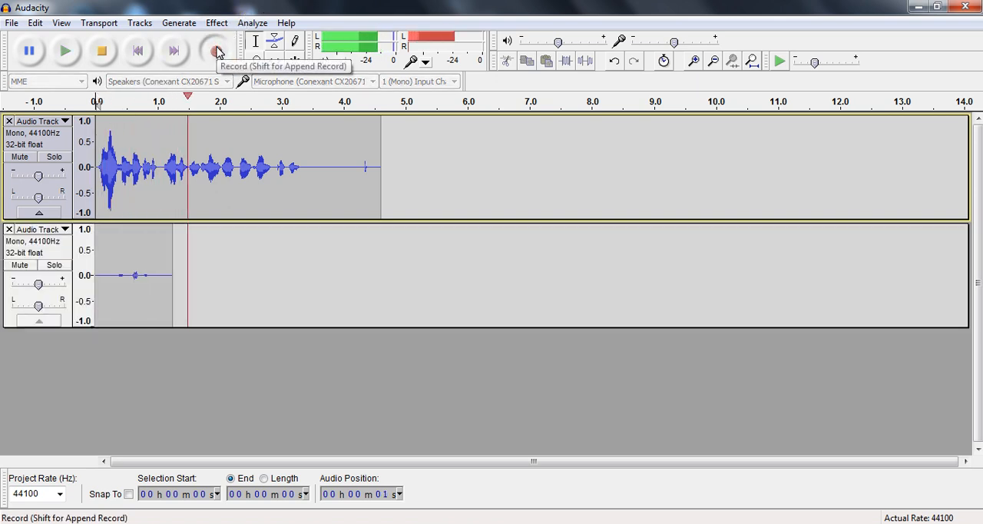
pyautogui.click(101, 50)
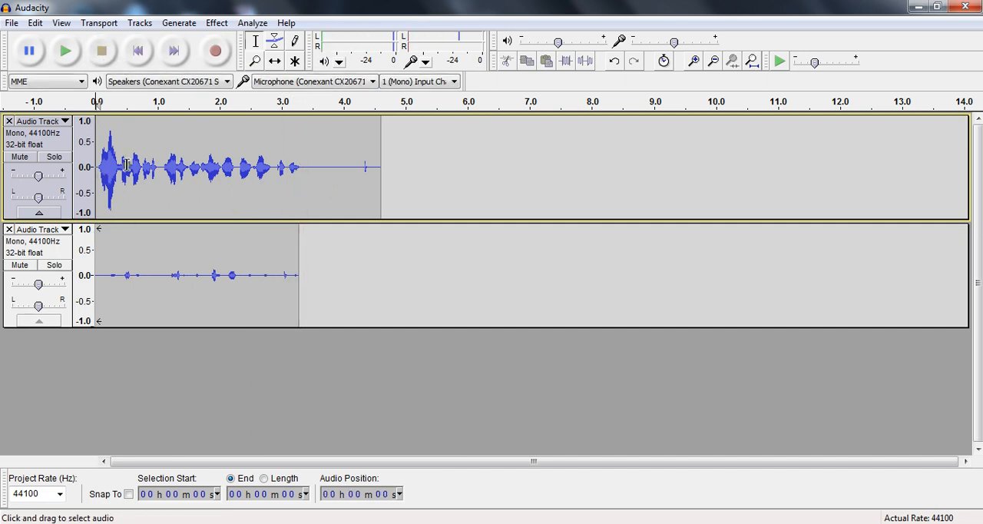
pyautogui.click(8, 229)
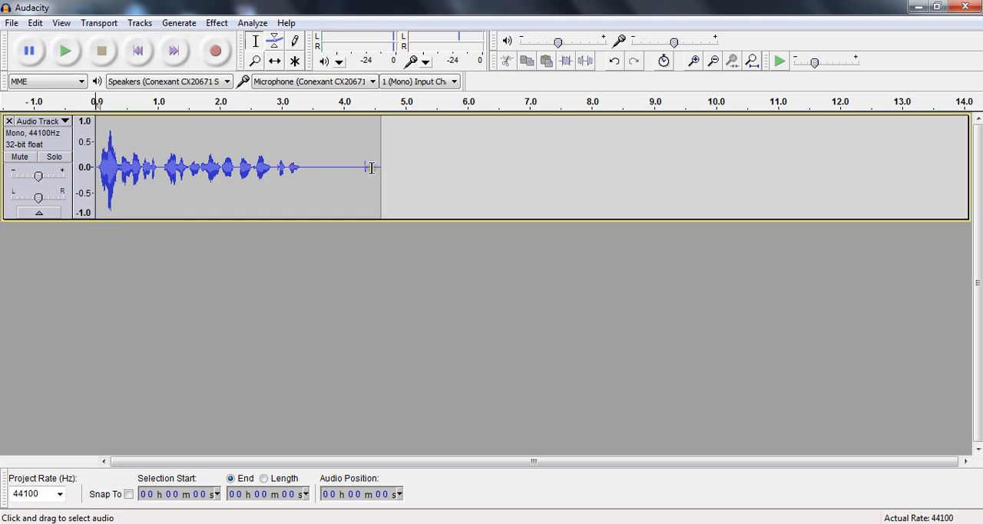
# Record a second voice clip about 5.5 seconds long, starting the recording at the end of the first clip
pyautogui.click(371, 167)
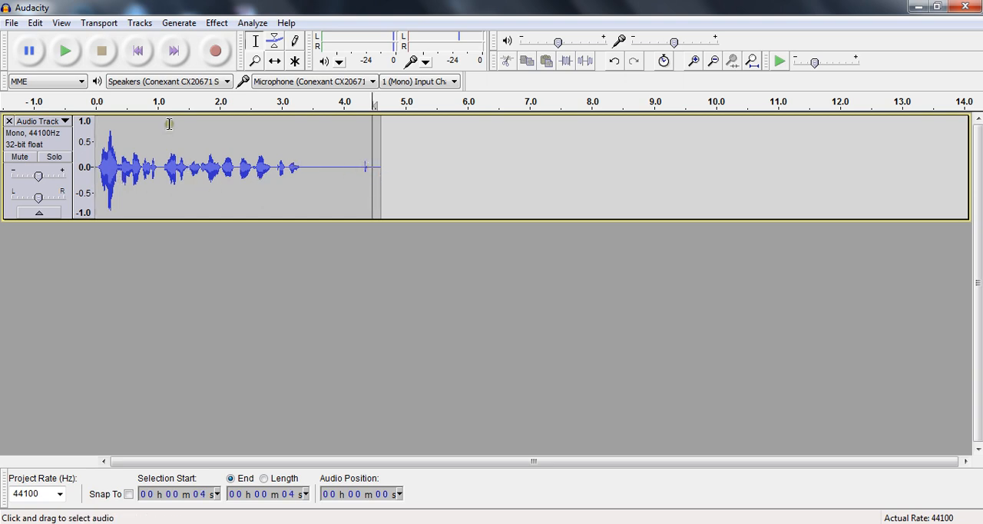
pyautogui.click(174, 53)
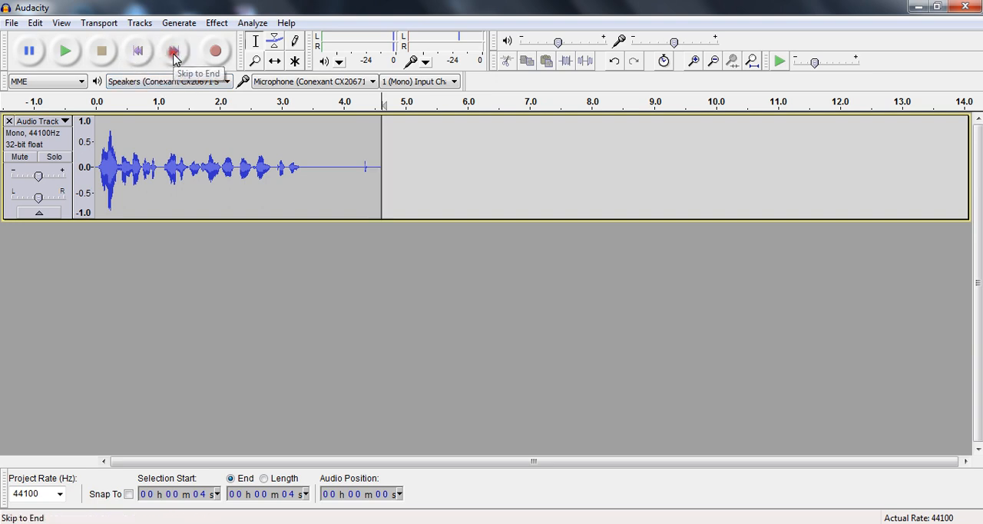
pyautogui.click(220, 53)
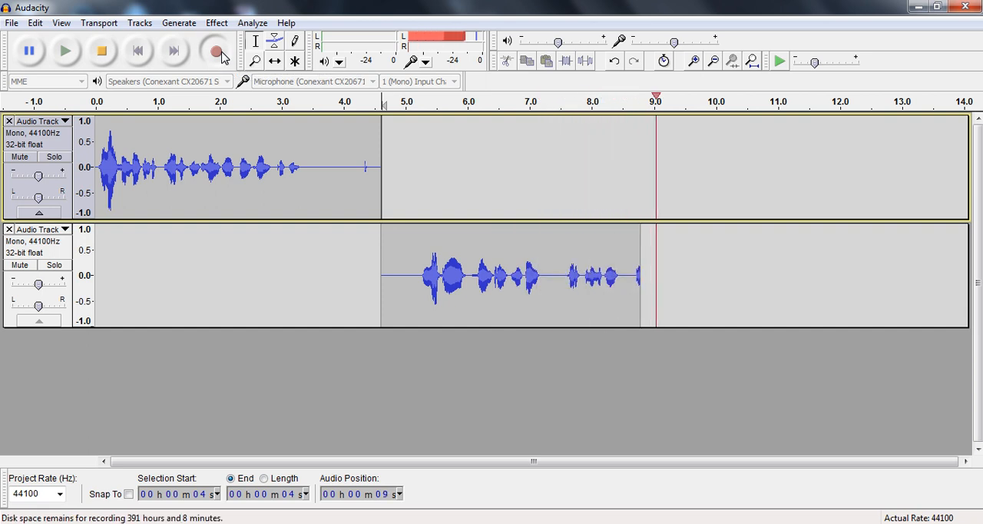
pyautogui.click(109, 52)
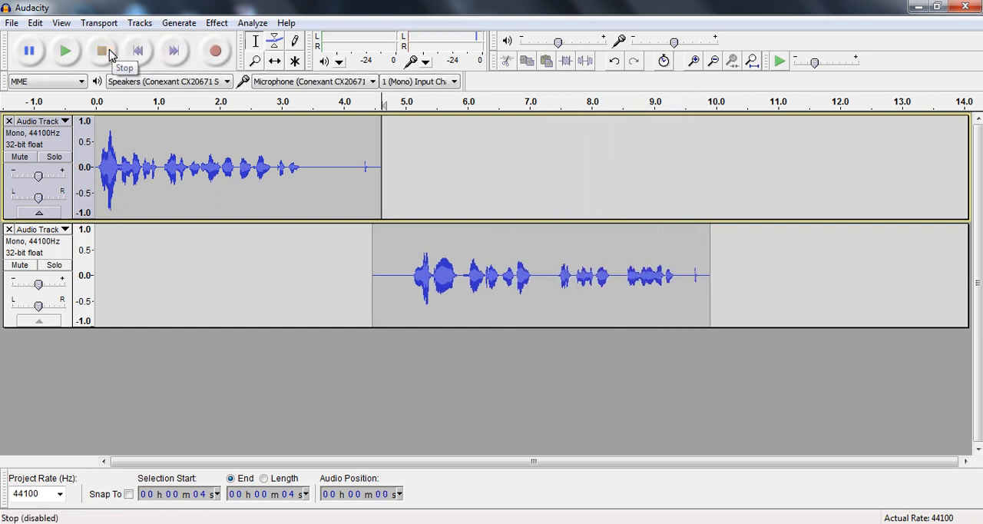
# Listen to the second clip, then return to the project start and play both tracks in sequence
pyautogui.click(65, 52)
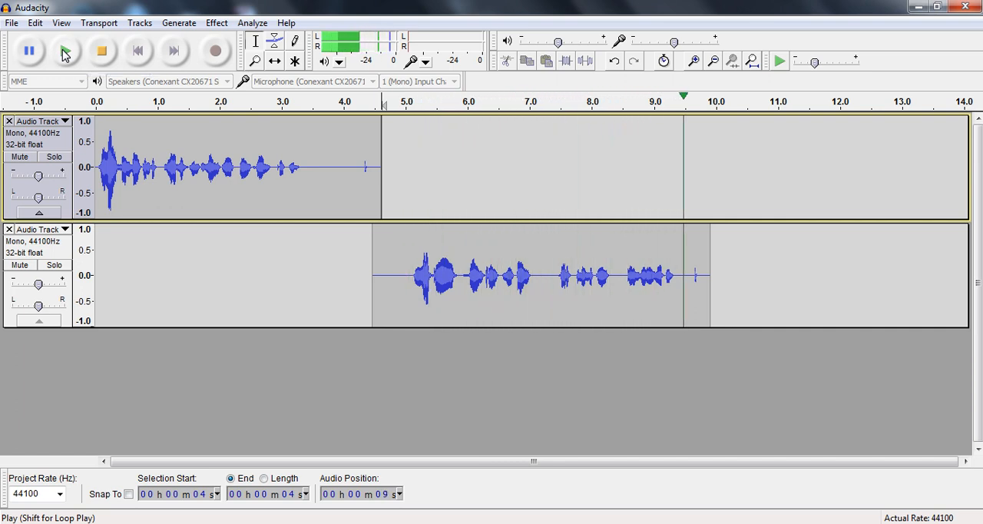
pyautogui.click(64, 52)
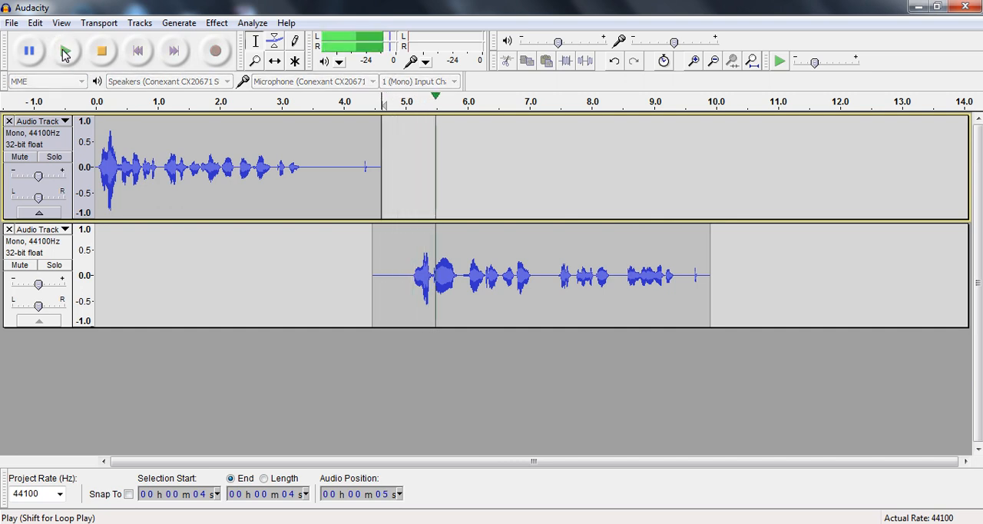
pyautogui.click(100, 62)
pyautogui.click(100, 65)
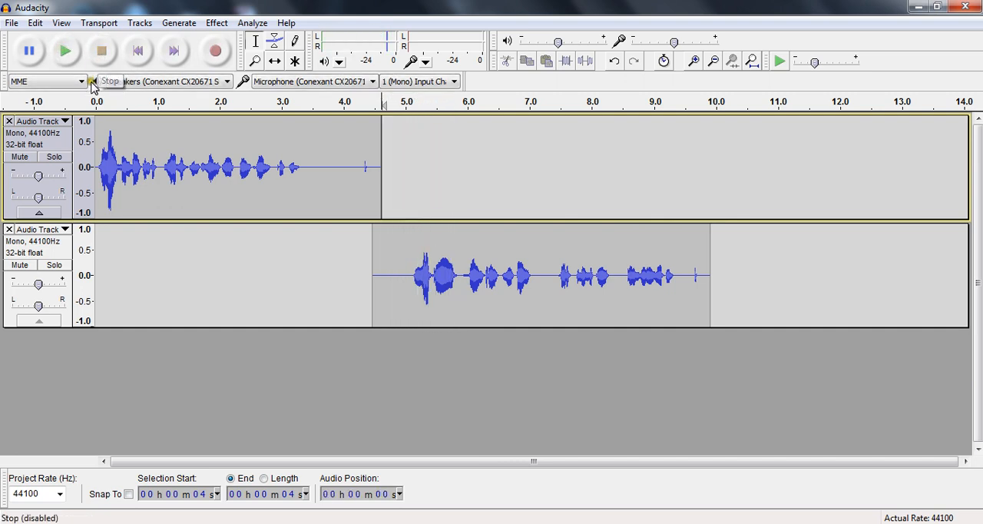
pyautogui.click(138, 54)
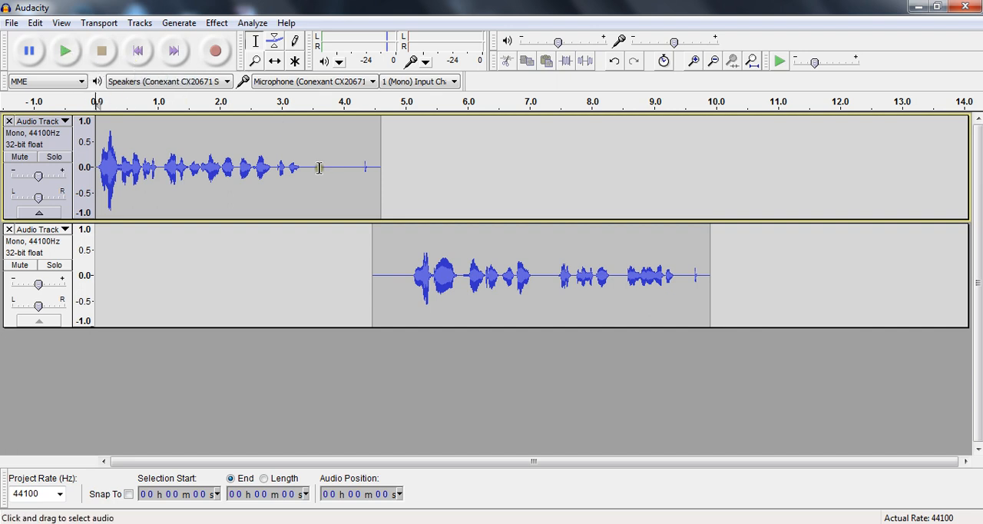
pyautogui.click(65, 50)
# Delete the first clip's trailing silence from about 3.4 seconds onward and the second clip's leading silence between about 4.5 and 5.0 seconds
pyautogui.moveTo(305, 170); pyautogui.dragTo(393, 184)
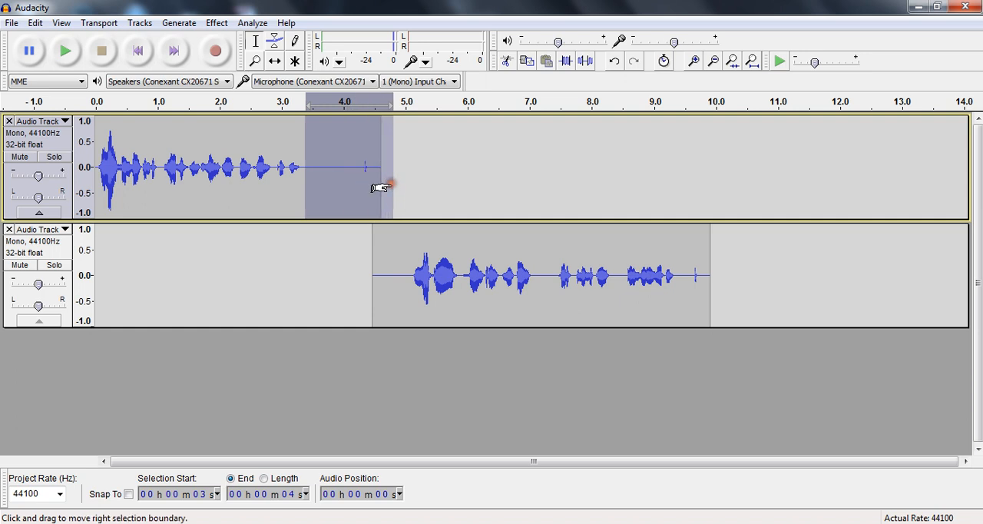
pyautogui.press('Delete')
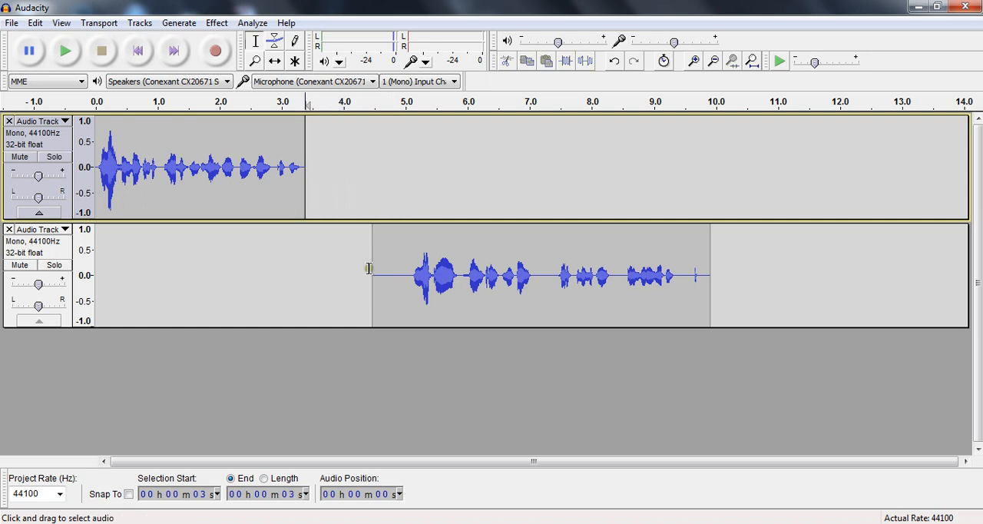
pyautogui.moveTo(373, 271); pyautogui.dragTo(407, 278)
pyautogui.press('Delete')
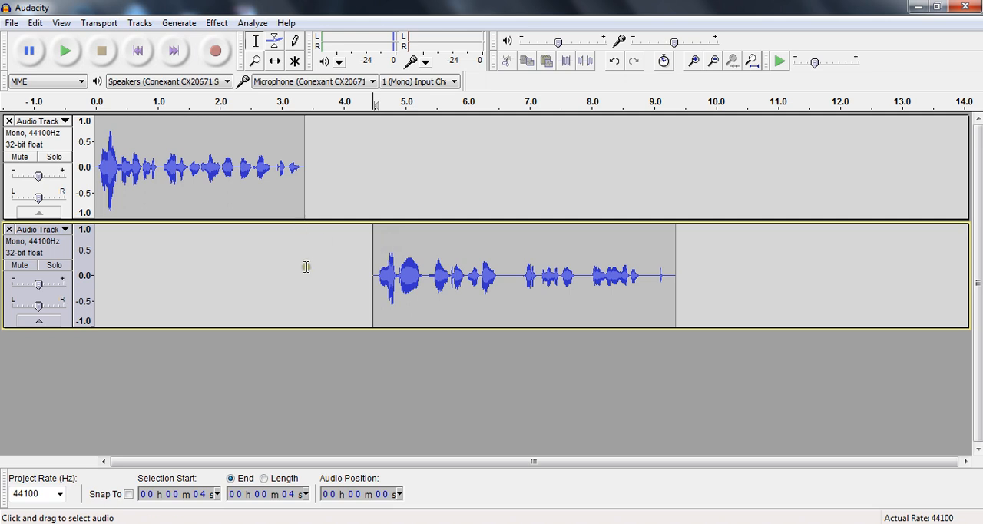
# Shift the second voice clip earlier so it starts where the first clip ends, and play the project from the start
pyautogui.click(275, 62)
pyautogui.click(275, 63)
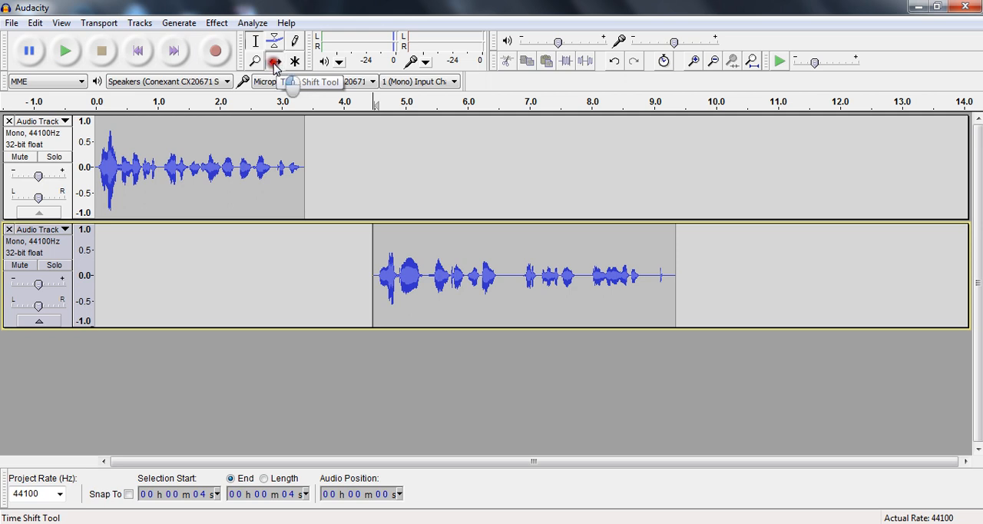
pyautogui.click(405, 244)
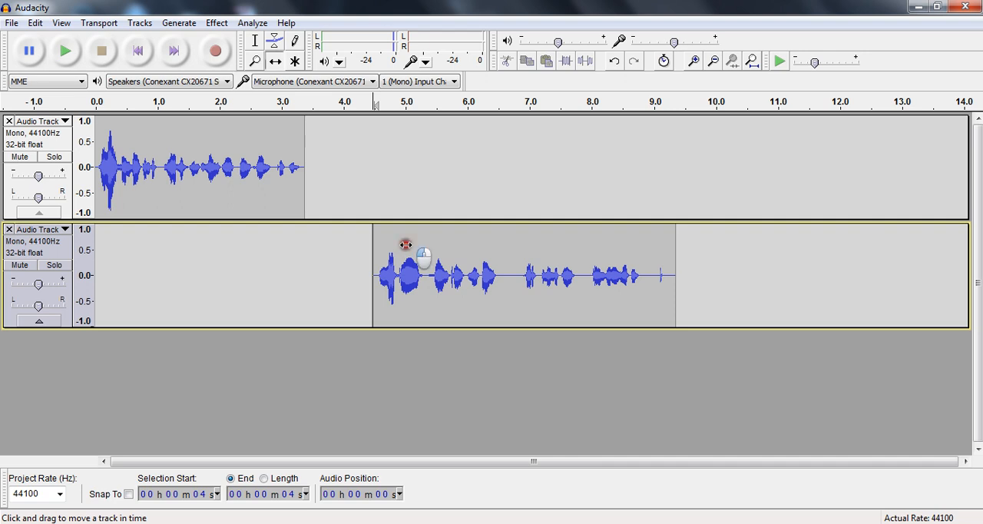
pyautogui.moveTo(405, 244); pyautogui.dragTo(338, 243)
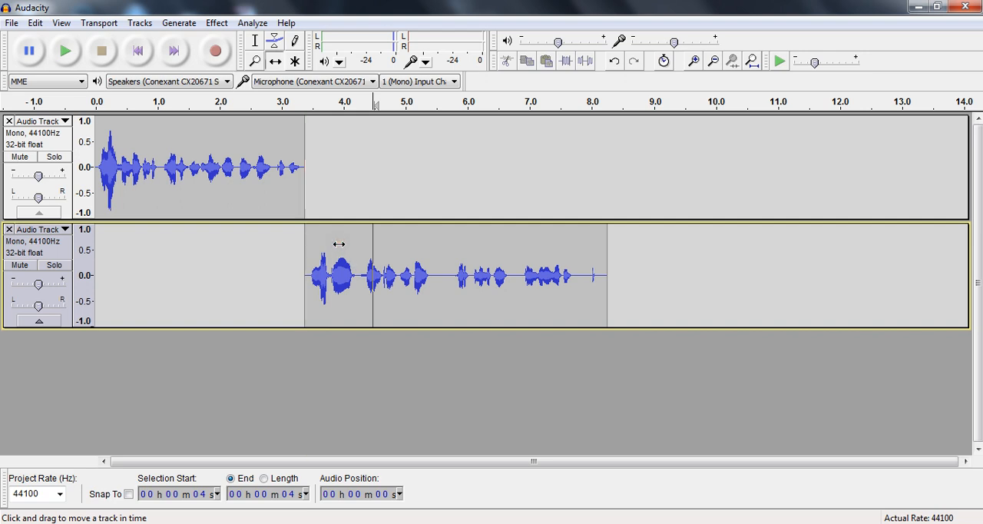
pyautogui.click(138, 50)
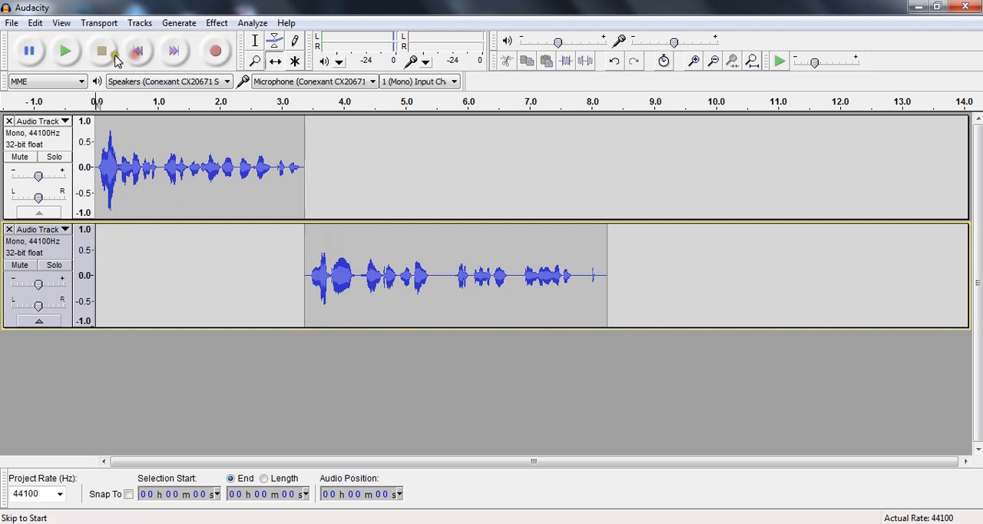
pyautogui.click(63, 51)
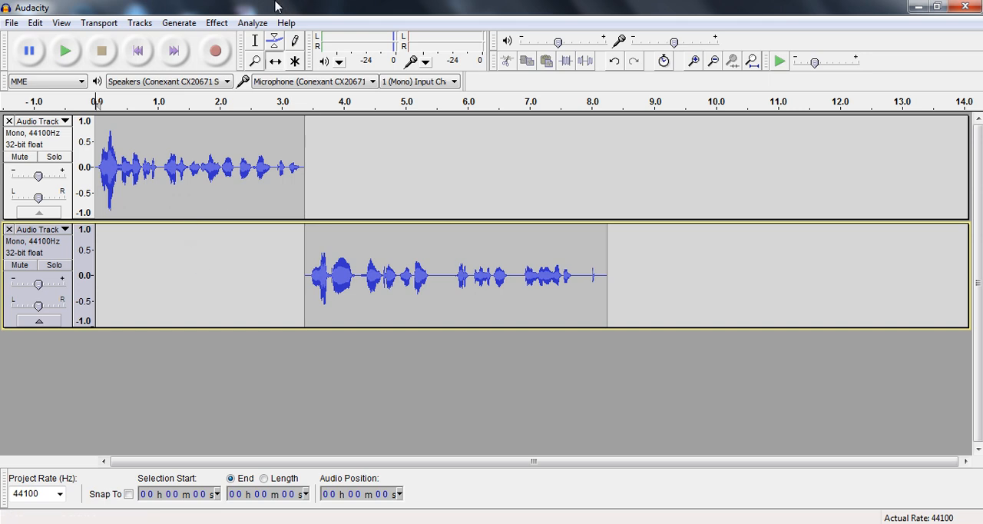
# Import the MATE_MANTRAM audio file from the Desktop and shift it to start where the second voice clip ends
pyautogui.click(11, 24)
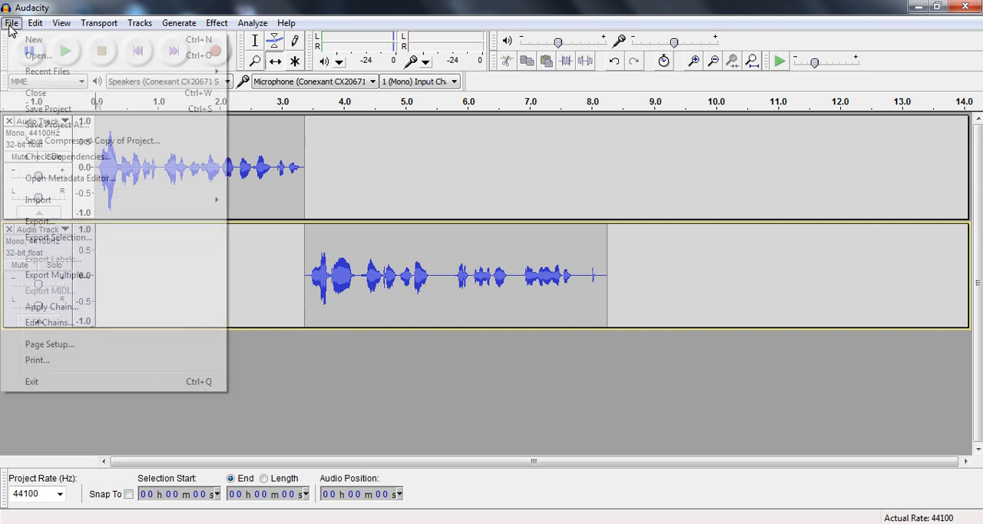
pyautogui.moveTo(68, 201)
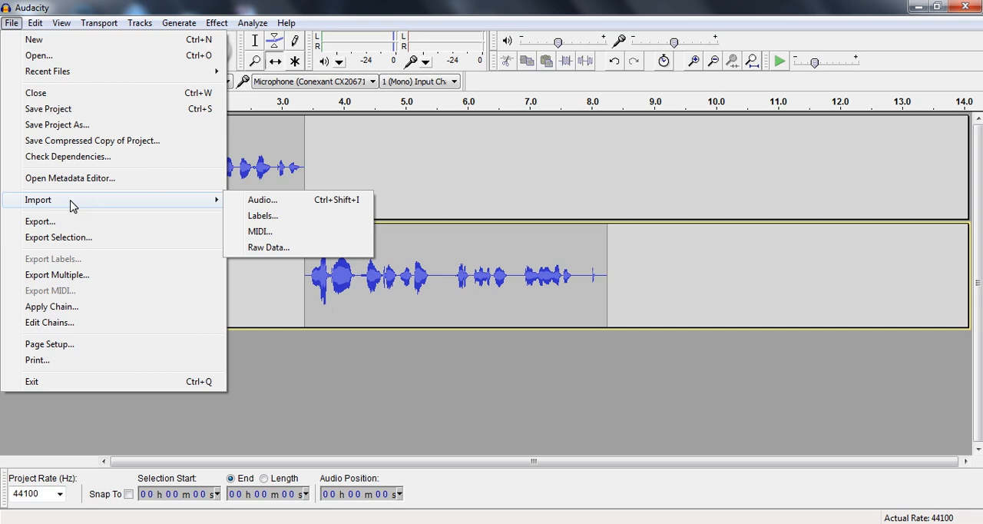
pyautogui.click(304, 203)
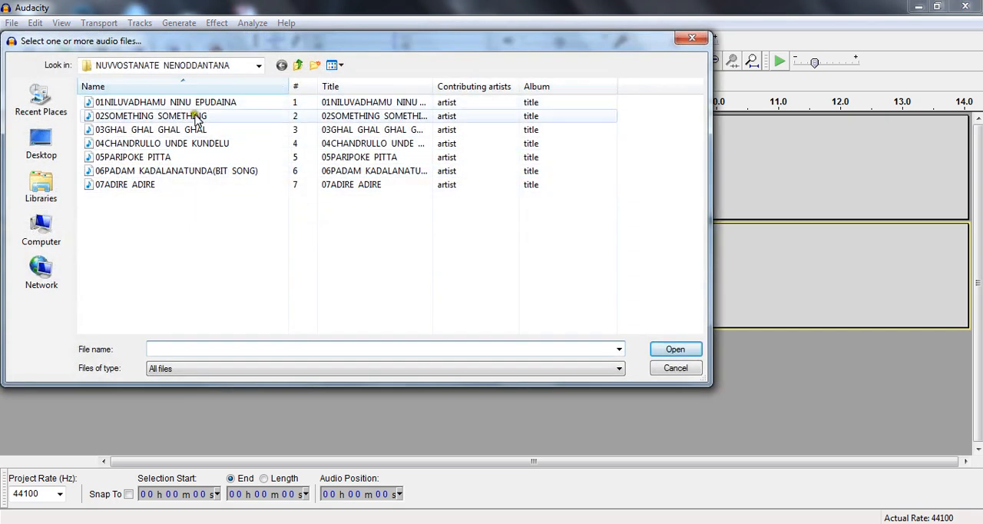
pyautogui.click(41, 145)
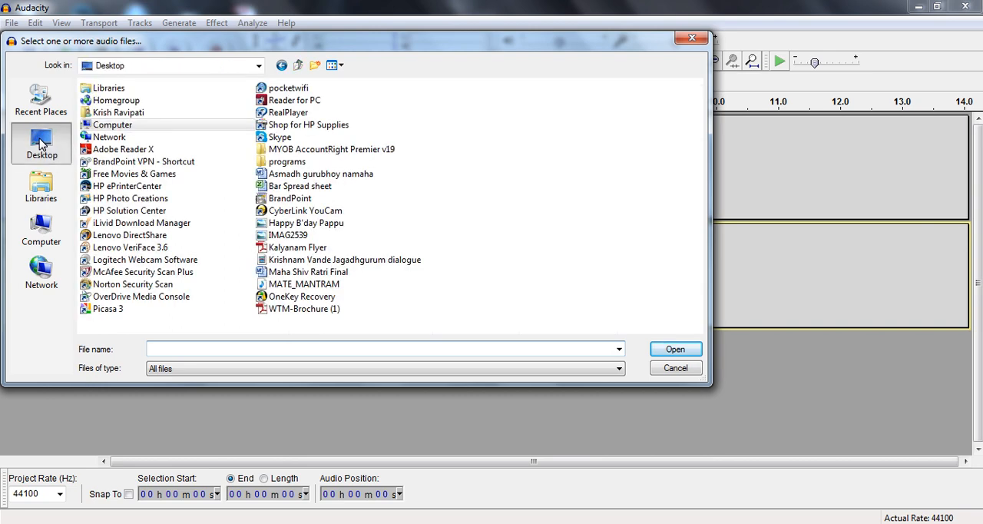
pyautogui.doubleClick(308, 286)
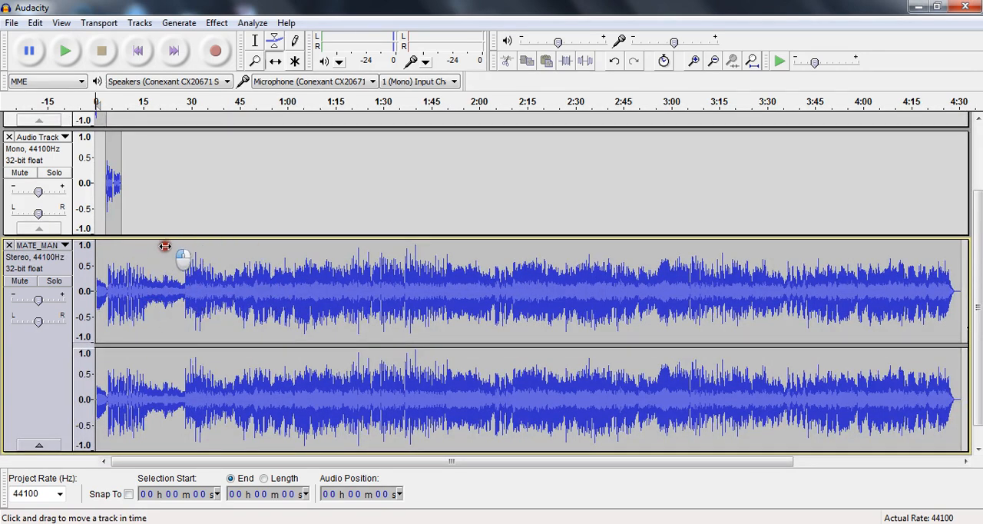
pyautogui.click(274, 60)
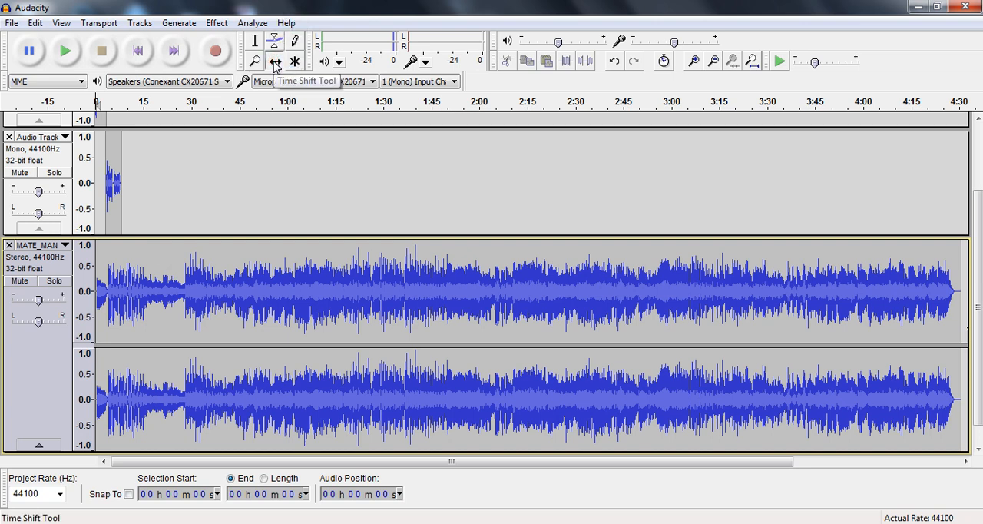
pyautogui.moveTo(114, 251); pyautogui.dragTo(142, 254)
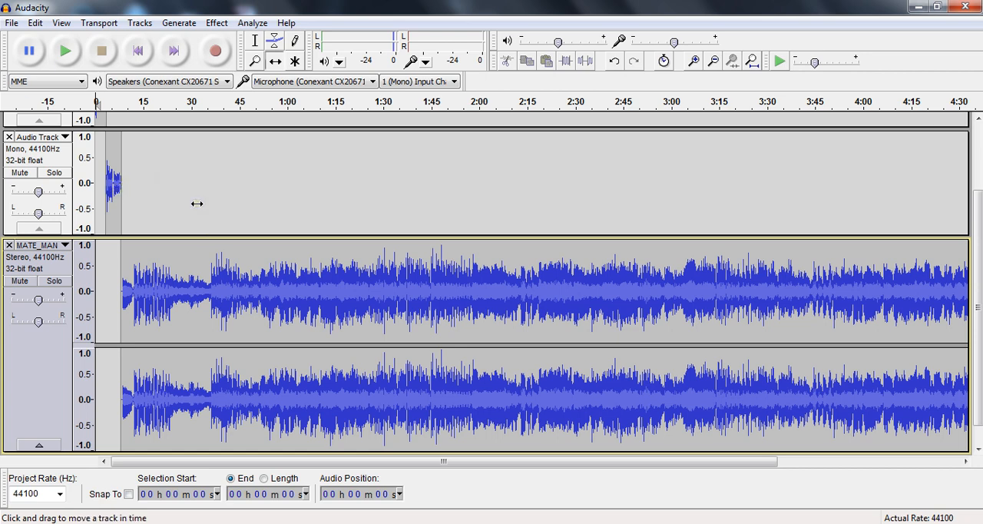
# Zoom in on the project's beginning, show both voice clips with the music start, and play from the start until the music is heard
pyautogui.click(254, 61)
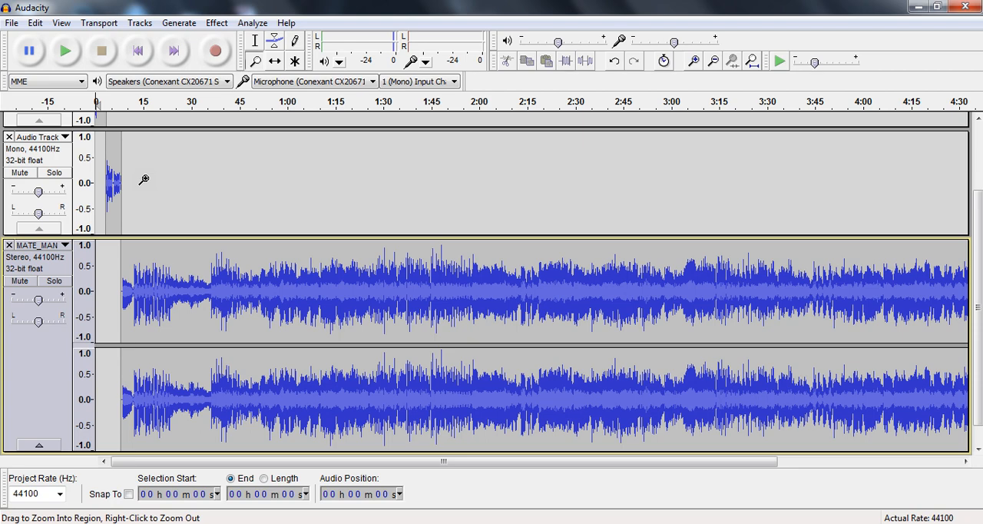
pyautogui.click(142, 179)
pyautogui.click(144, 179)
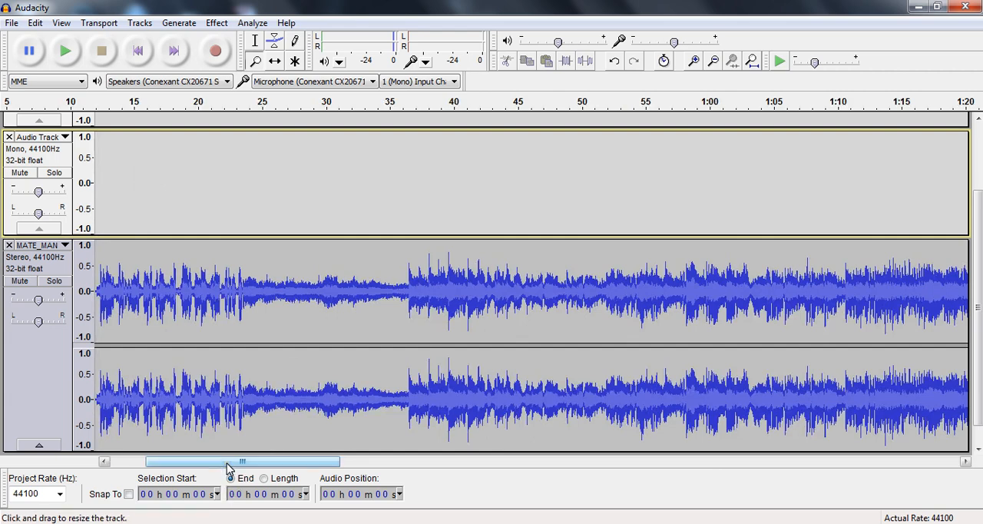
pyautogui.moveTo(228, 469); pyautogui.dragTo(176, 463)
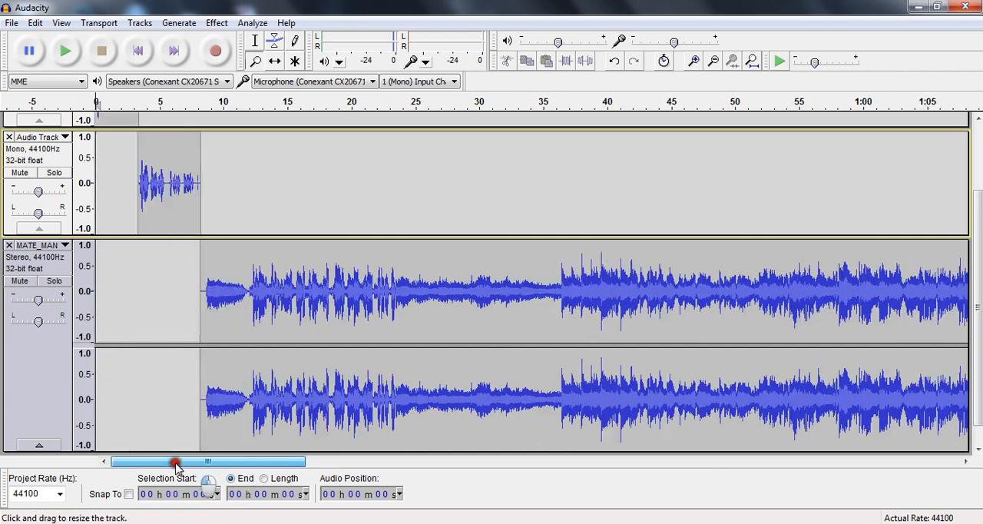
pyautogui.click(138, 263)
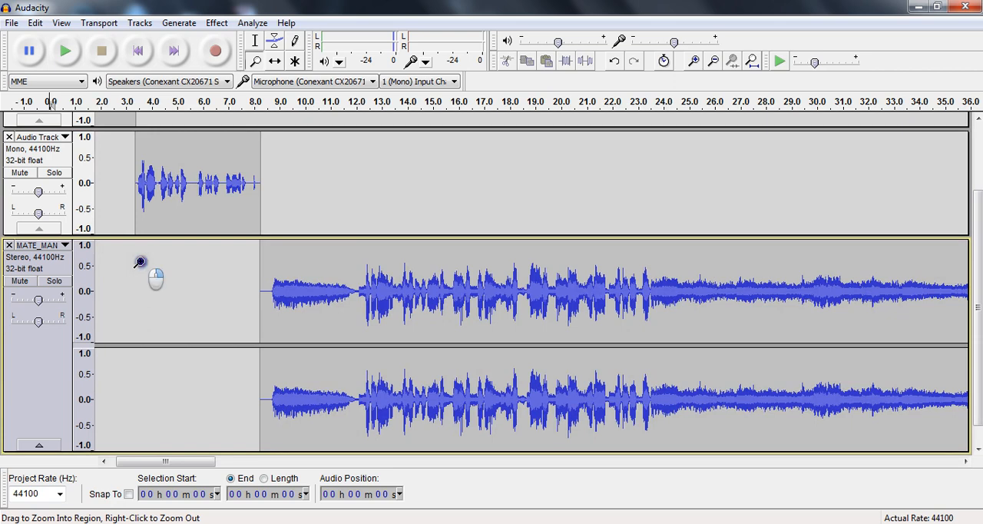
pyautogui.rightClick(139, 263)
pyautogui.rightClick(138, 262)
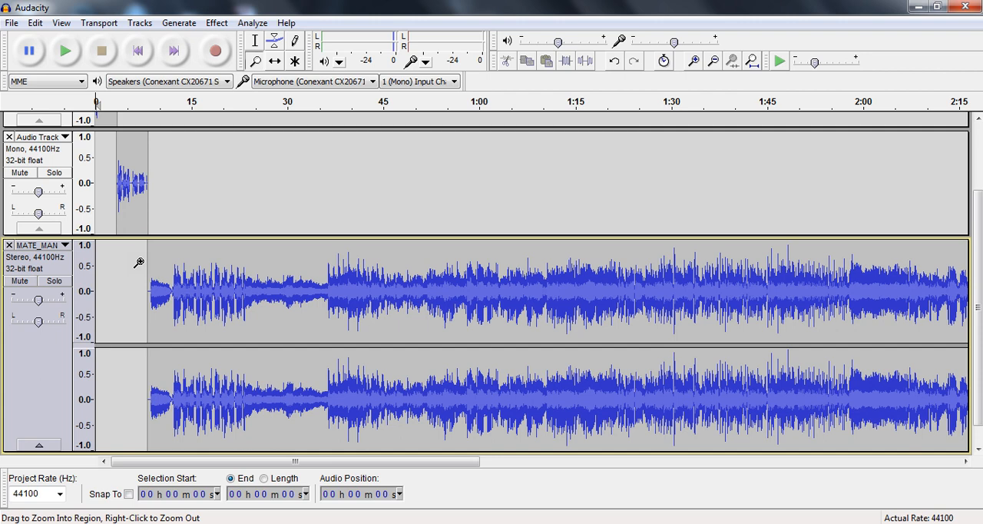
pyautogui.click(139, 263)
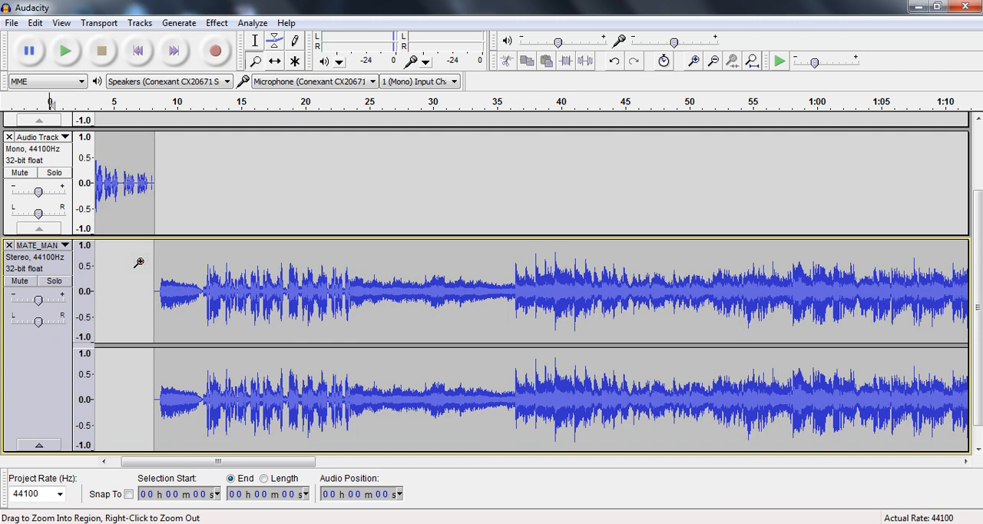
pyautogui.click(139, 263)
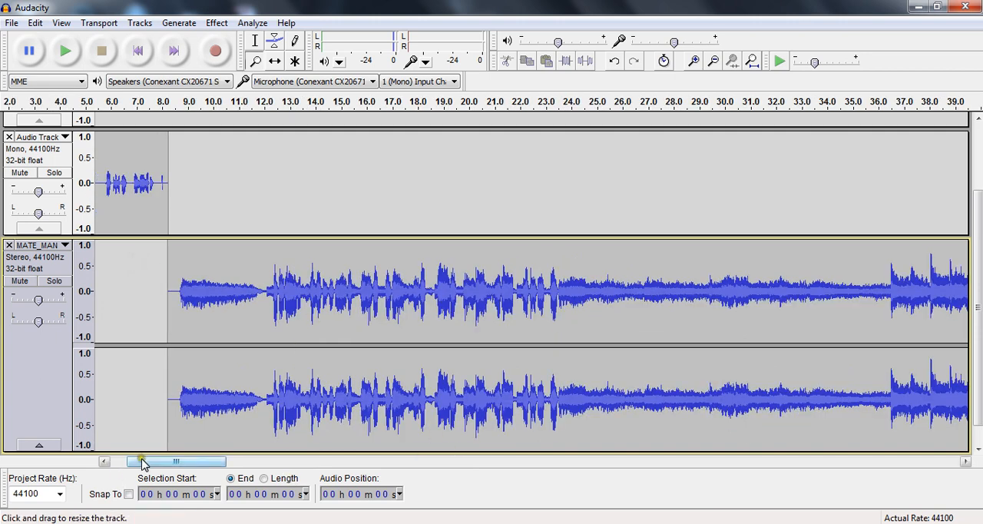
pyautogui.moveTo(143, 464); pyautogui.dragTo(110, 461)
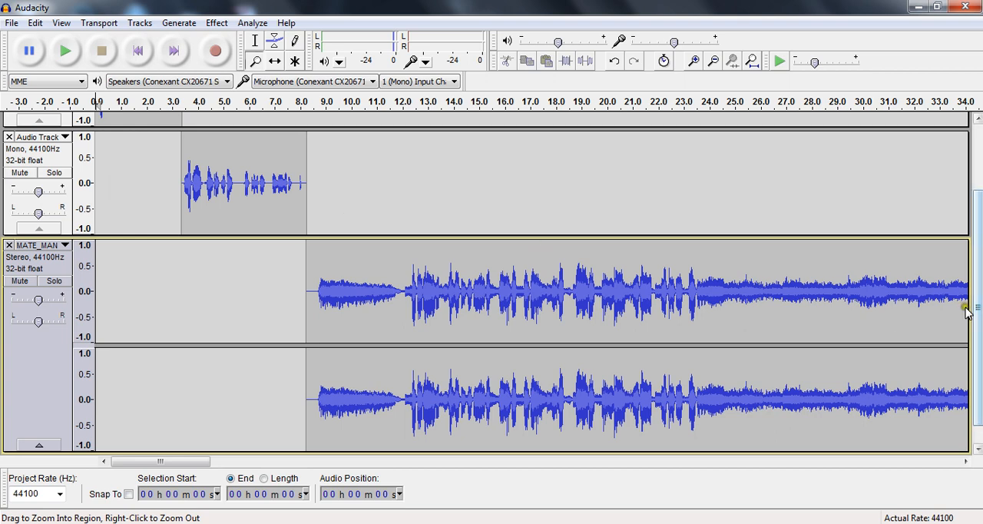
pyautogui.moveTo(978, 310); pyautogui.dragTo(978, 230)
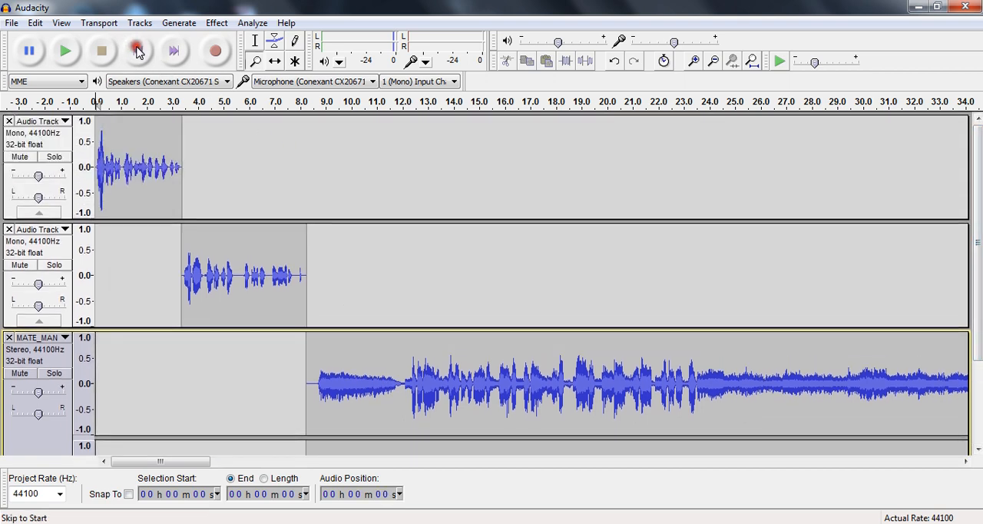
pyautogui.click(65, 51)
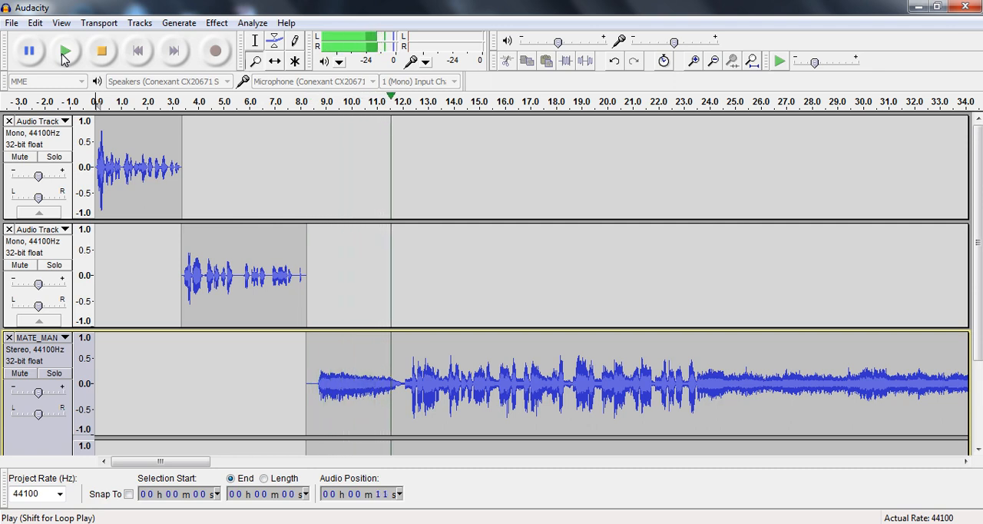
pyautogui.click(102, 56)
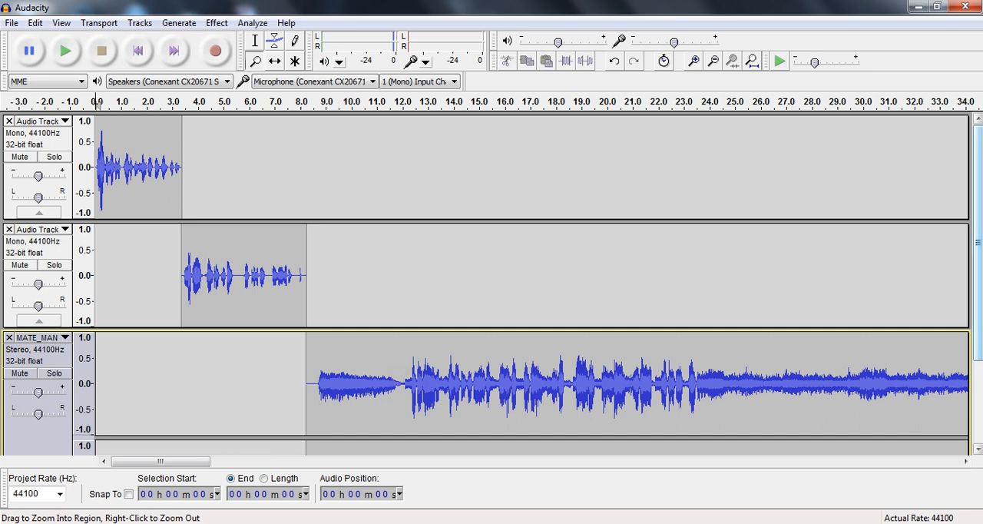
# Shift the music track earlier to start at about 5.6 seconds, overlapping the end of the second voice clip
pyautogui.moveTo(976, 212); pyautogui.dragTo(976, 178)
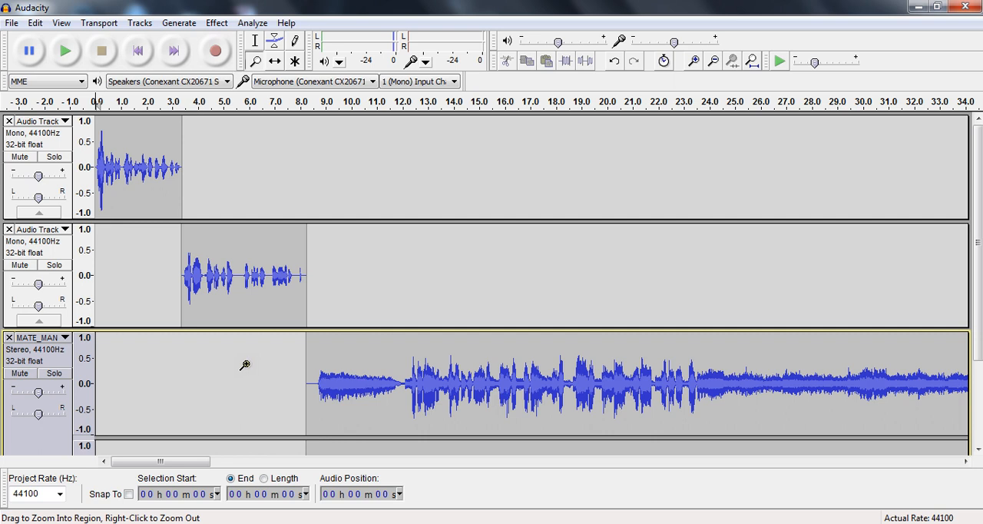
pyautogui.click(278, 65)
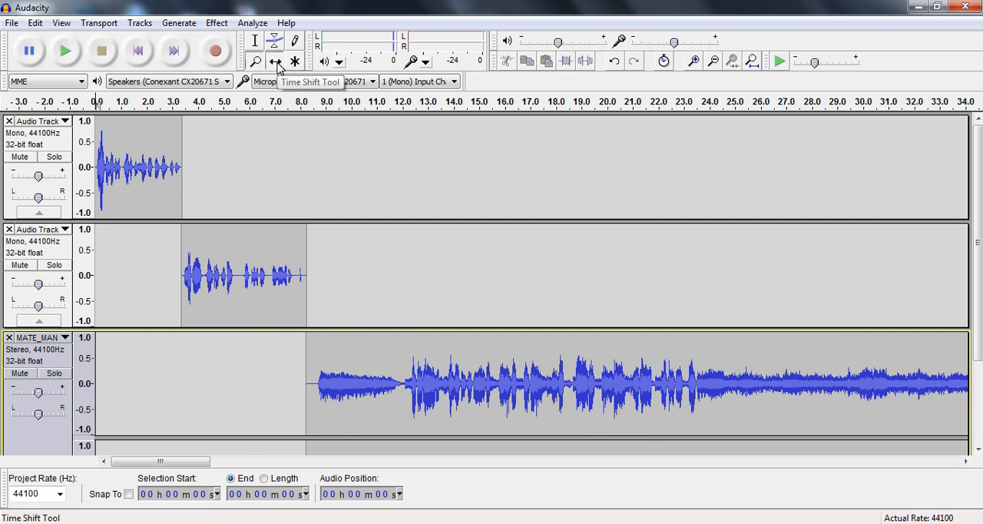
pyautogui.click(335, 350)
pyautogui.moveTo(336, 350); pyautogui.dragTo(268, 350)
pyautogui.scroll(-2, 269, 349)
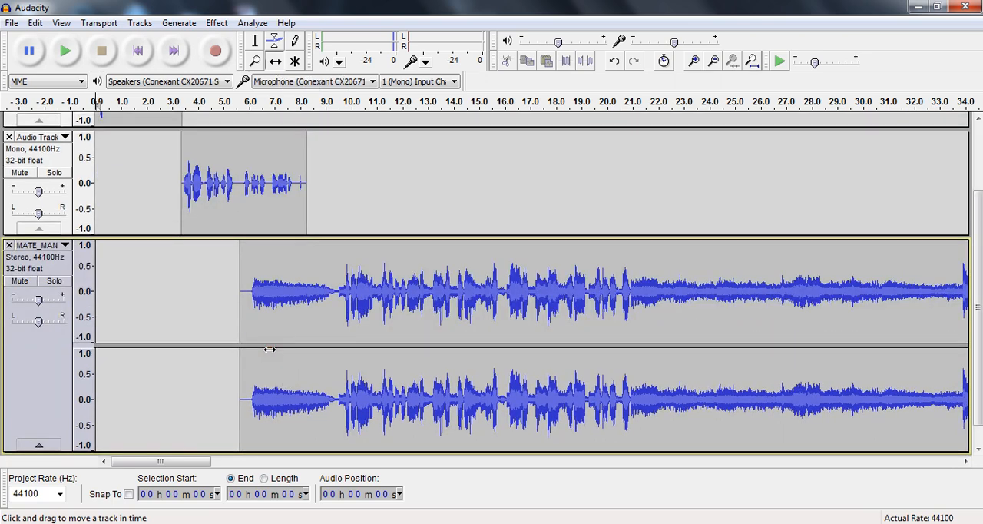
# Play the project from the start through the overlap of voice and music, and stop playback at about 9 seconds
pyautogui.click(139, 53)
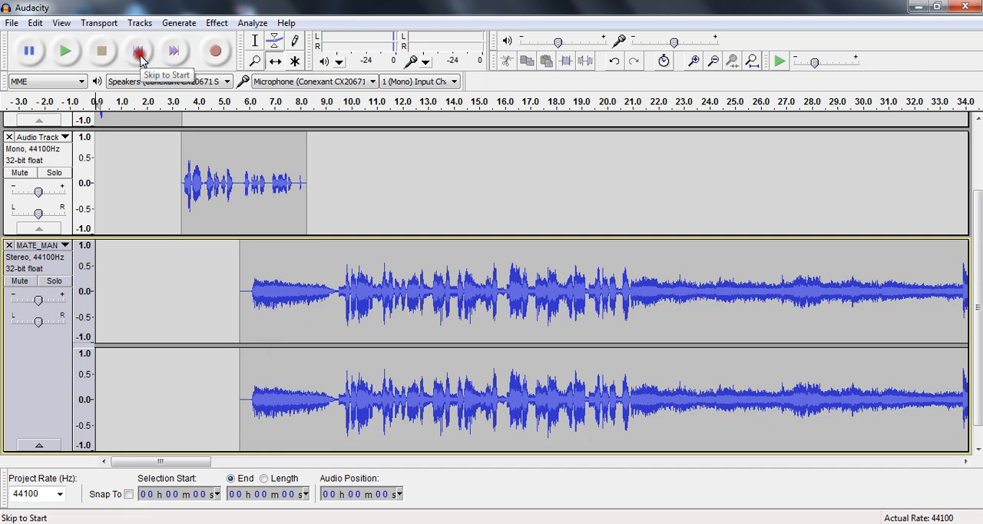
pyautogui.click(65, 60)
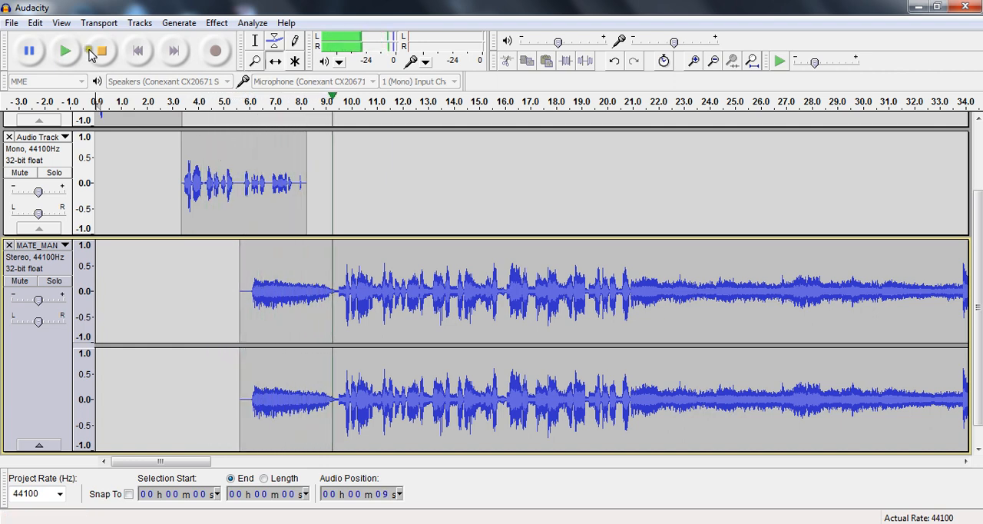
pyautogui.click(99, 51)
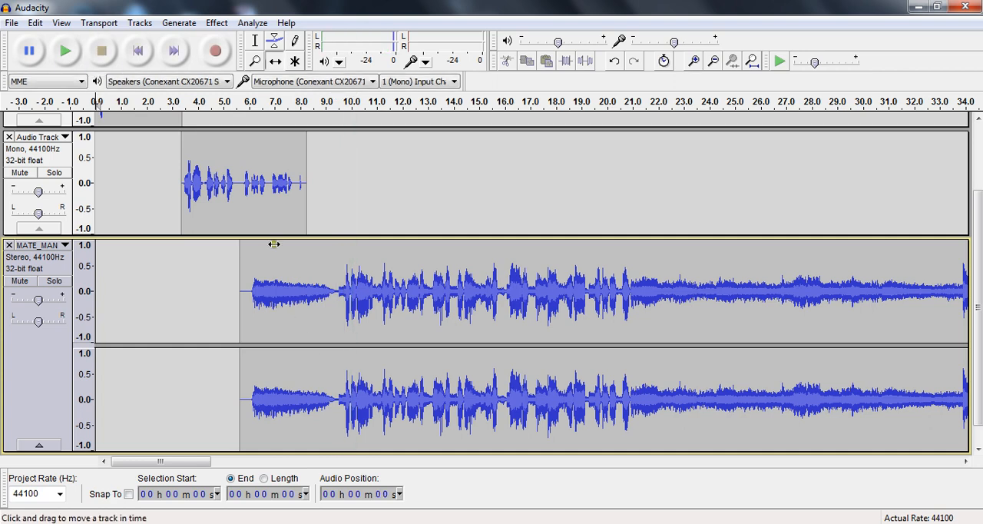
# Apply a Fade In to the music track from its start at about 5.6 seconds to the second voice clip's end at about 8.2 seconds
pyautogui.click(254, 45)
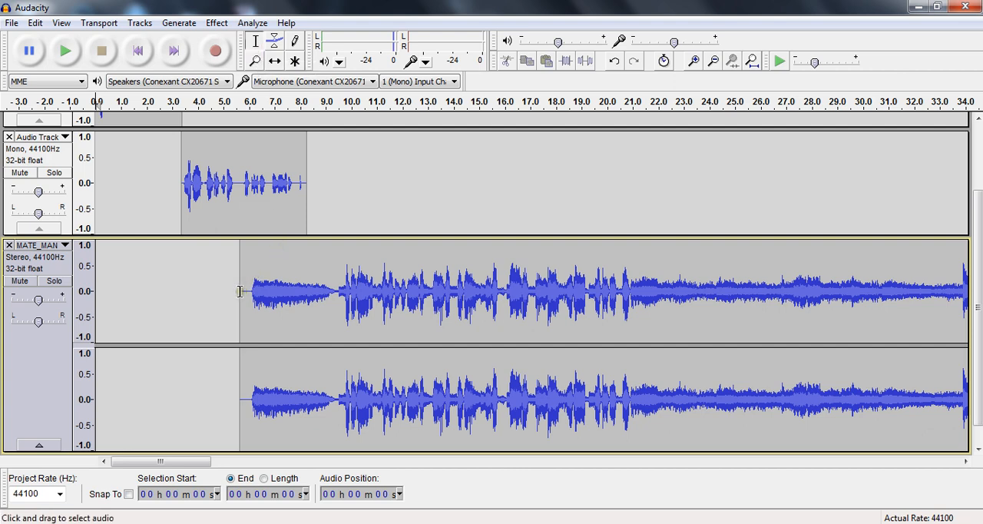
pyautogui.moveTo(240, 291); pyautogui.dragTo(304, 296)
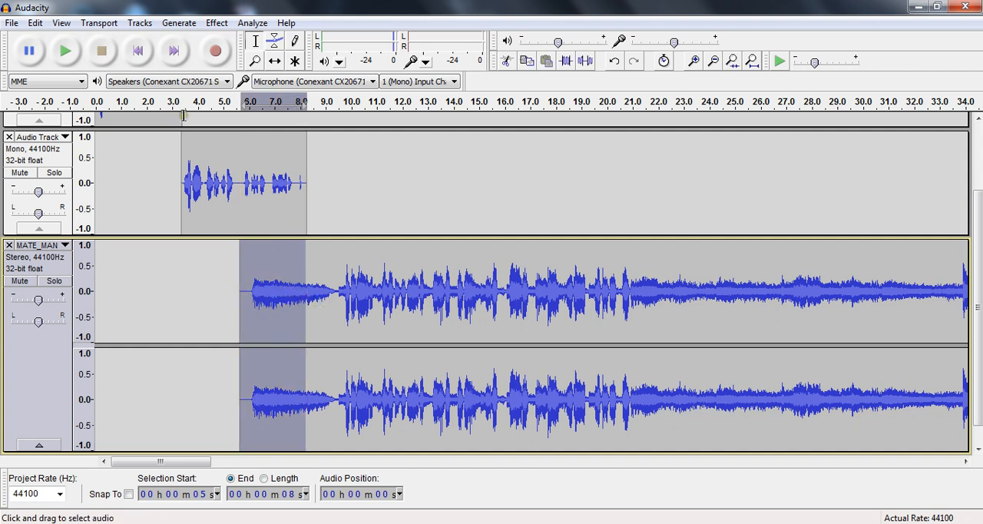
pyautogui.click(219, 22)
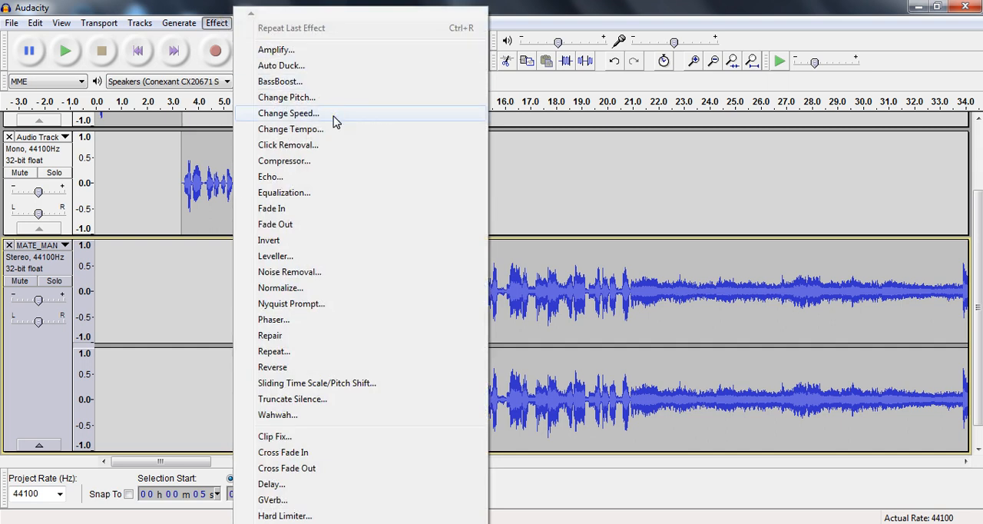
pyautogui.click(321, 216)
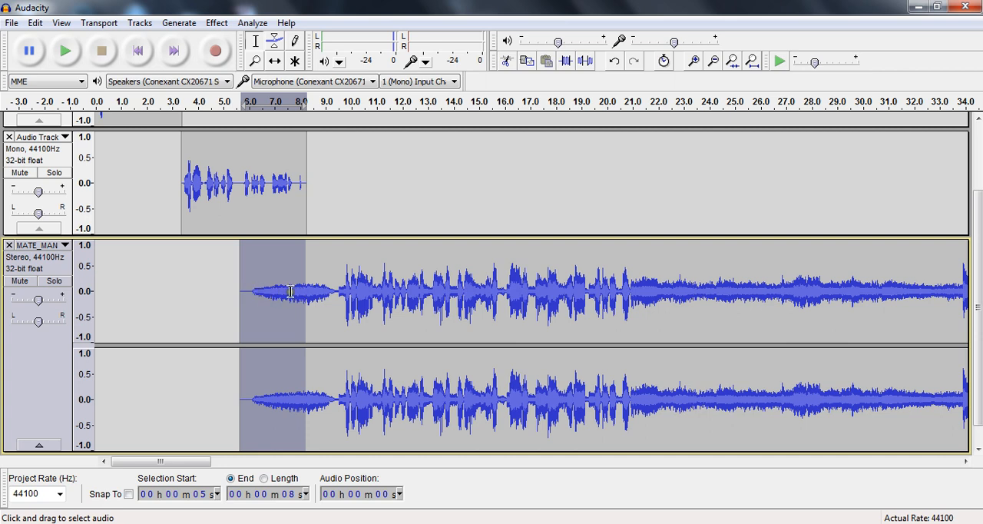
# Play the project from about 4 seconds through the music's fade-in, and stop playback at about 10 seconds
pyautogui.click(206, 183)
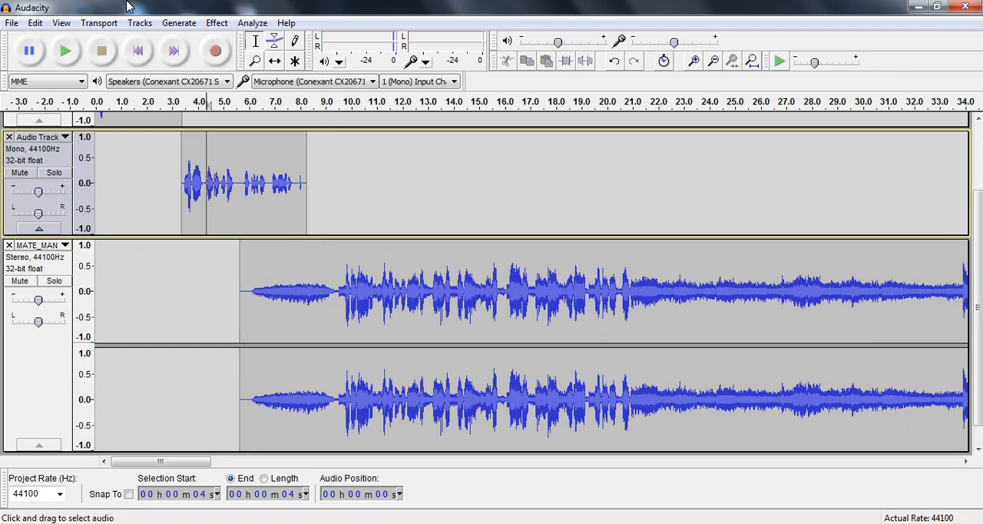
pyautogui.click(66, 51)
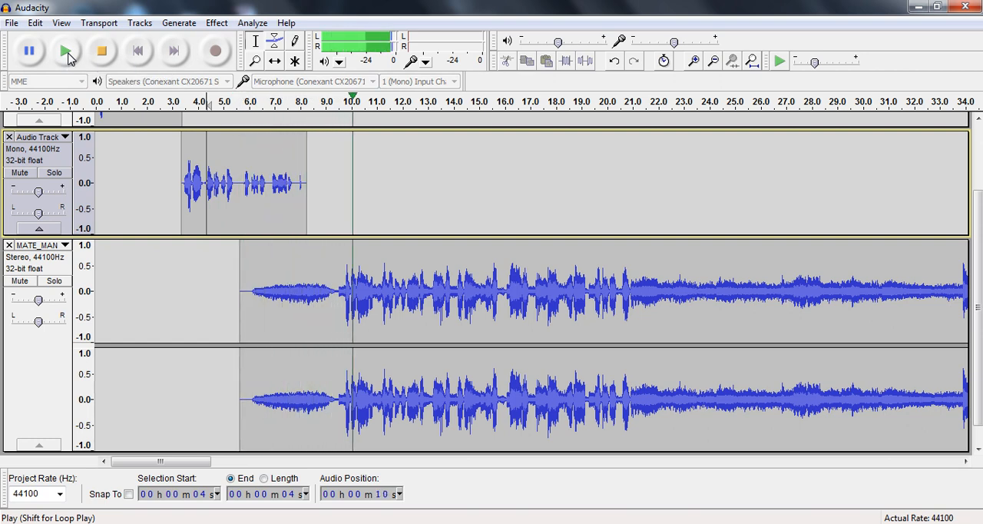
pyautogui.click(105, 55)
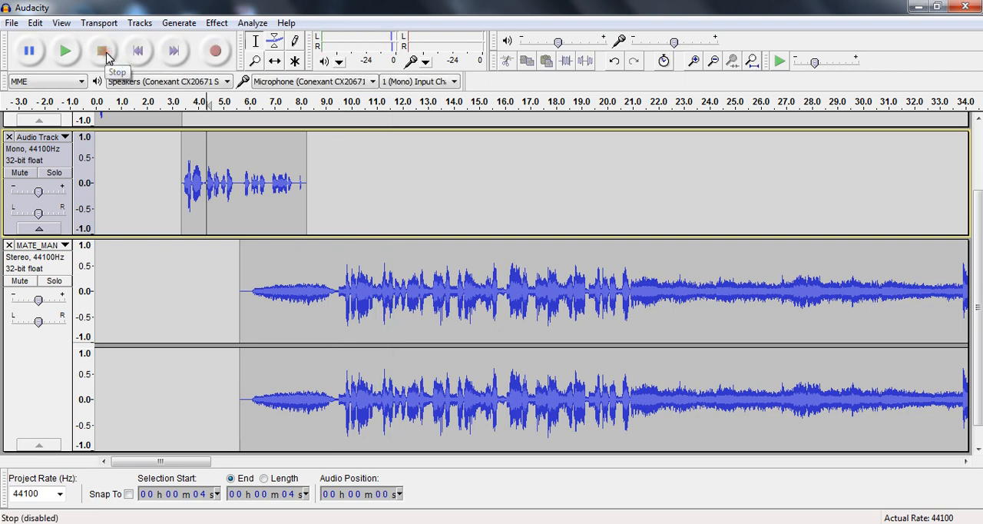
pyautogui.click(215, 24)
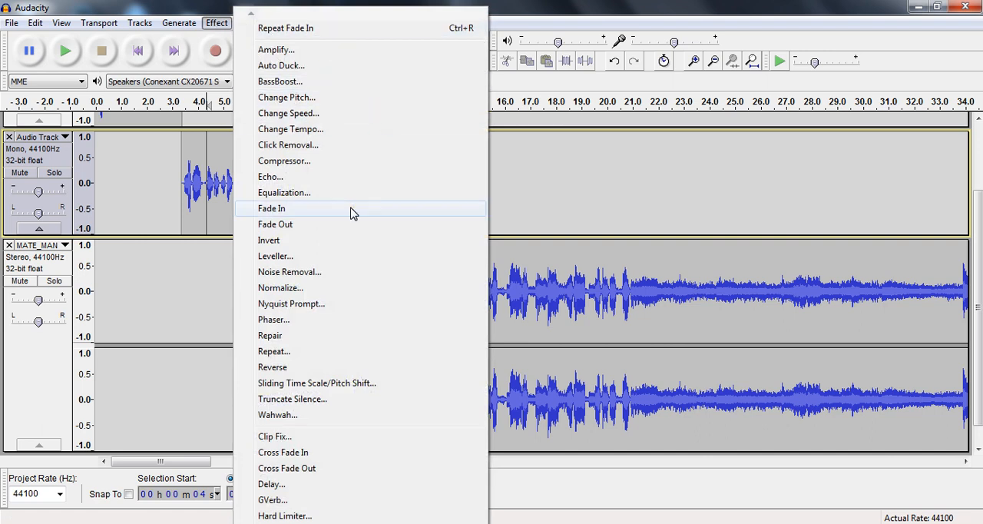
pyautogui.click(348, 230)
pyautogui.click(164, 315)
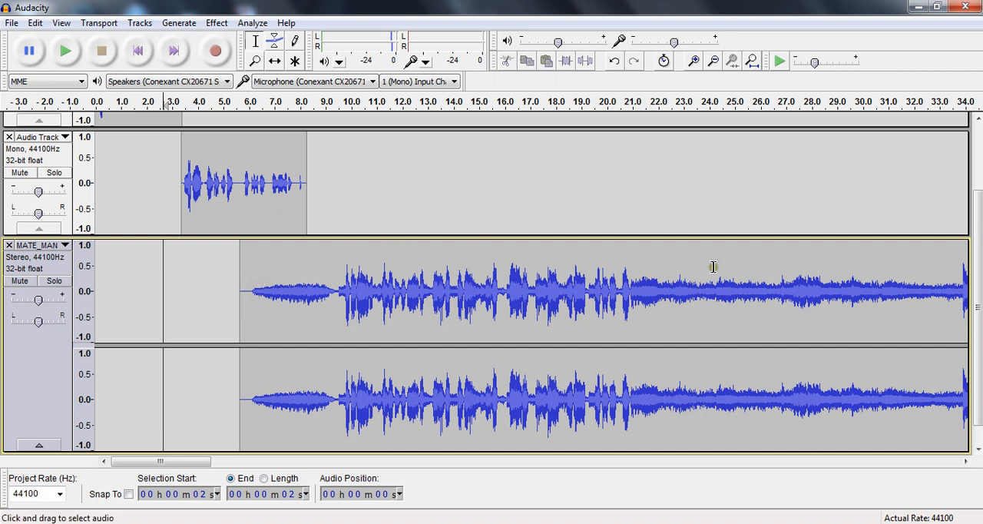
pyautogui.moveTo(976, 307); pyautogui.dragTo(968, 188)
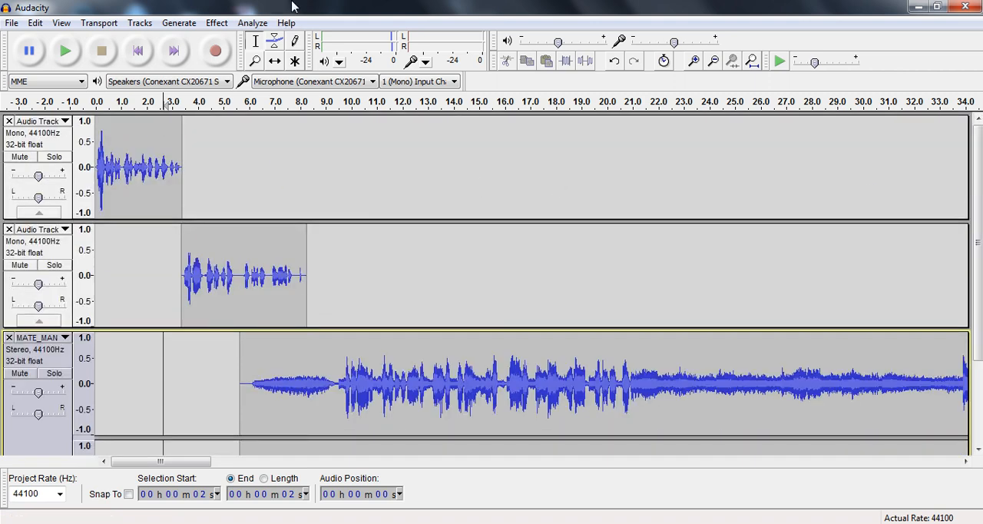
pyautogui.click(301, 275)
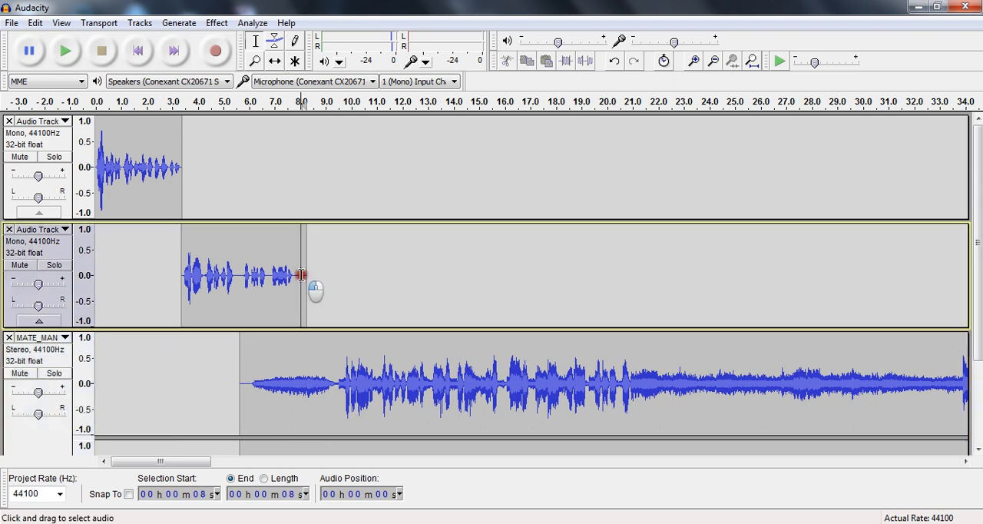
# Start saving the project under a new name, with the Desktop as the save location
pyautogui.click(8, 22)
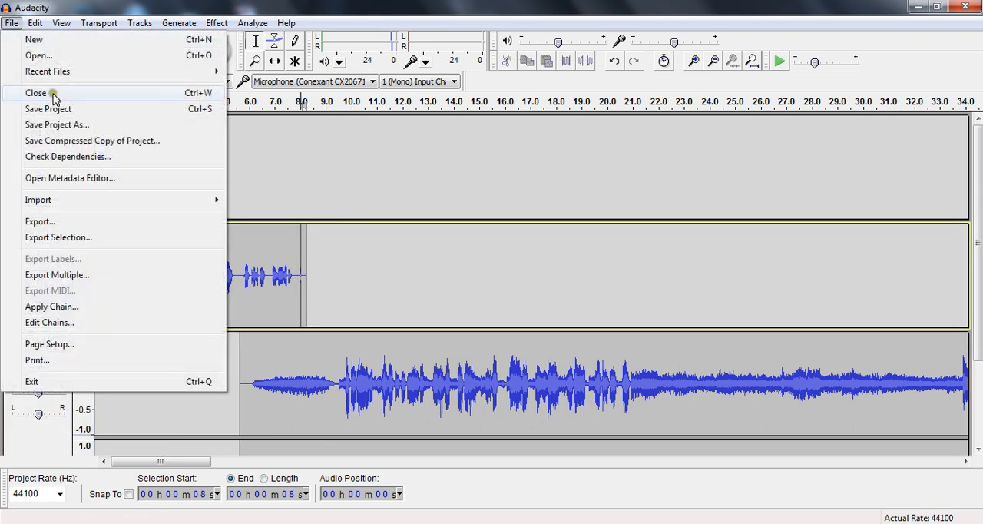
pyautogui.click(59, 125)
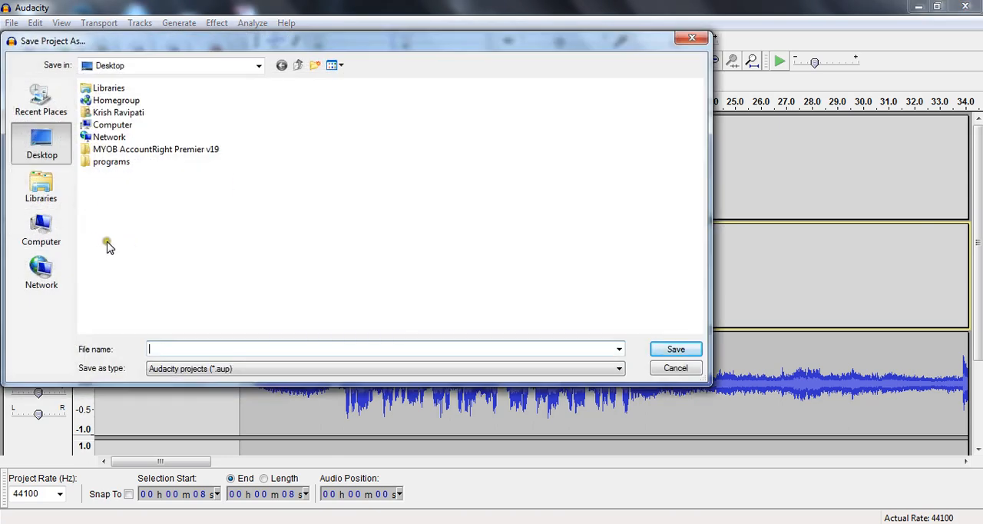
pyautogui.click(259, 67)
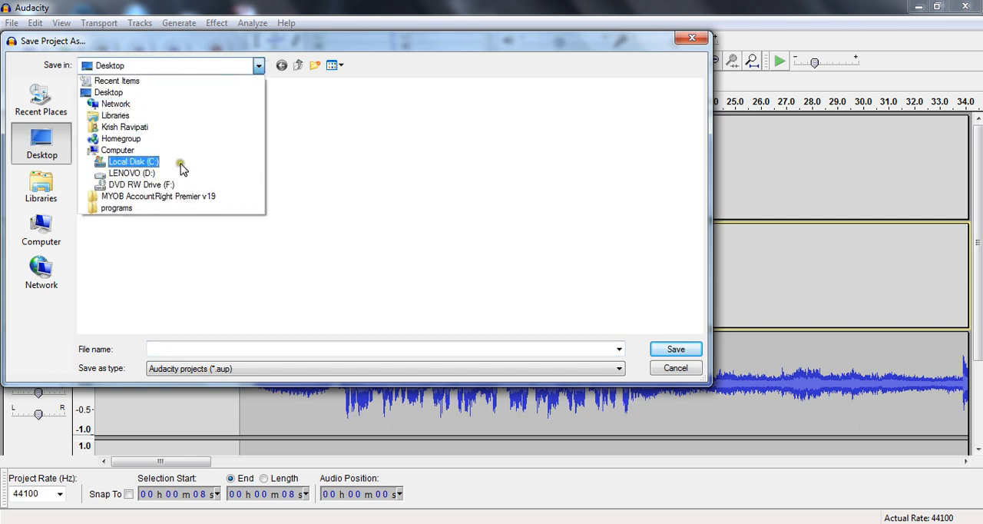
pyautogui.click(352, 278)
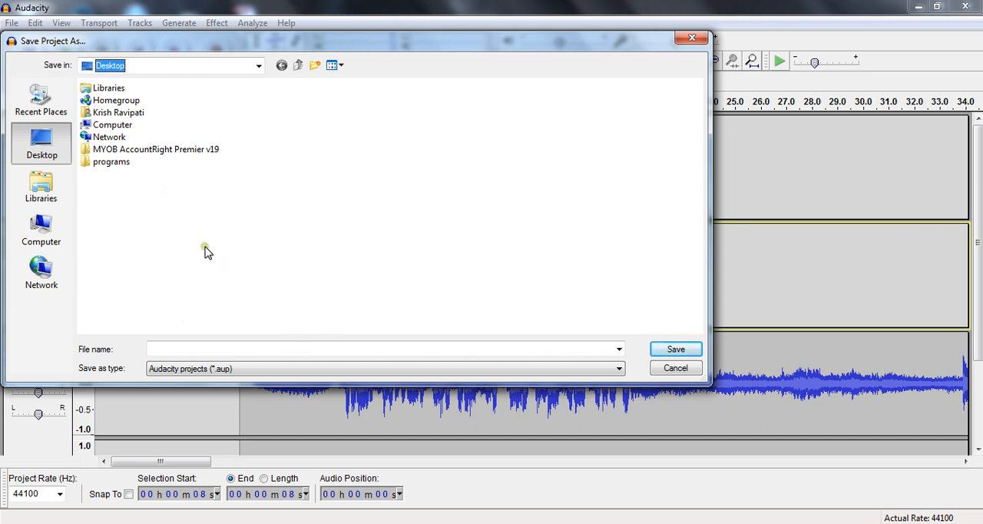
# Name the project 2013_04_10_TL_930AM_1030AM and save it as an Audacity project (*.aup)
pyautogui.click(214, 348)
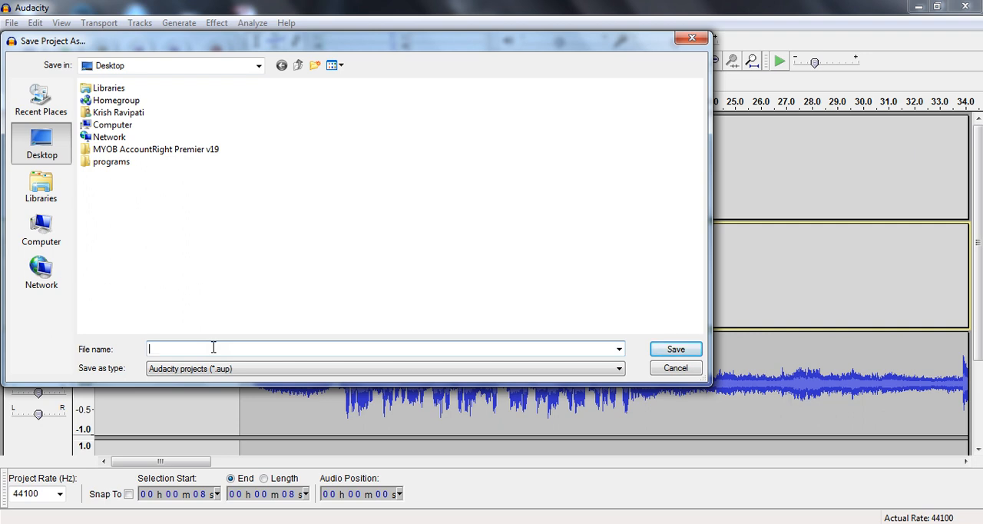
pyautogui.write('2013')
pyautogui.write('_')
pyautogui.write('04')
pyautogui.write('_')
pyautogui.write('10')
pyautogui.write('_')
pyautogui.write('T')
pyautogui.write('i')
pyautogui.write('L')
pyautogui.write('_')
pyautogui.write('9')
pyautogui.write('30')
pyautogui.write('/a')
pyautogui.press('BackSpace')
pyautogui.press('BackSpace')
pyautogui.write('AM_1030AM')
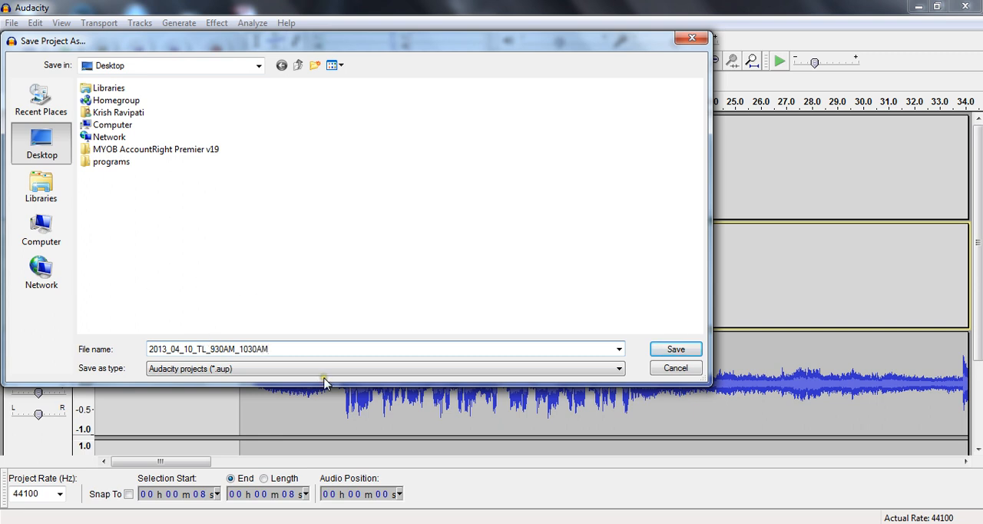
pyautogui.click(619, 369)
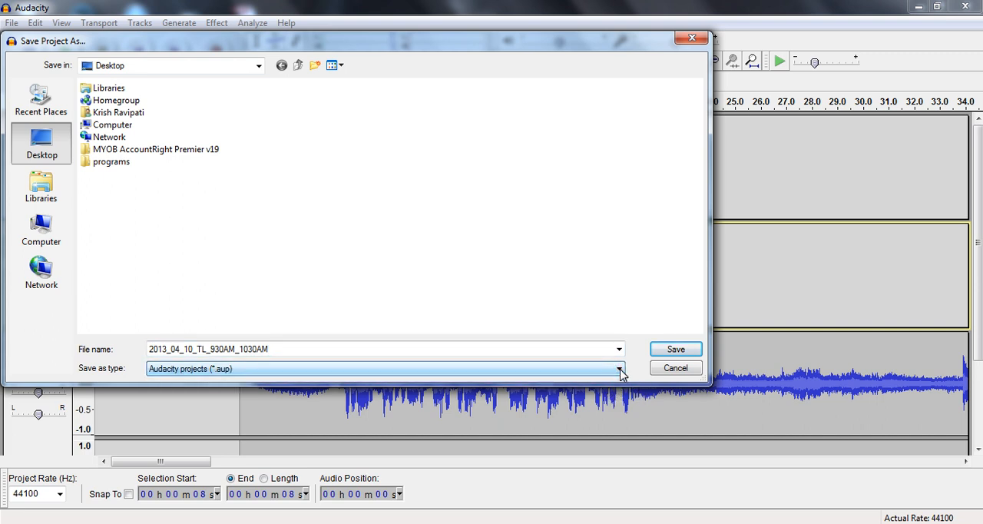
pyautogui.click(676, 350)
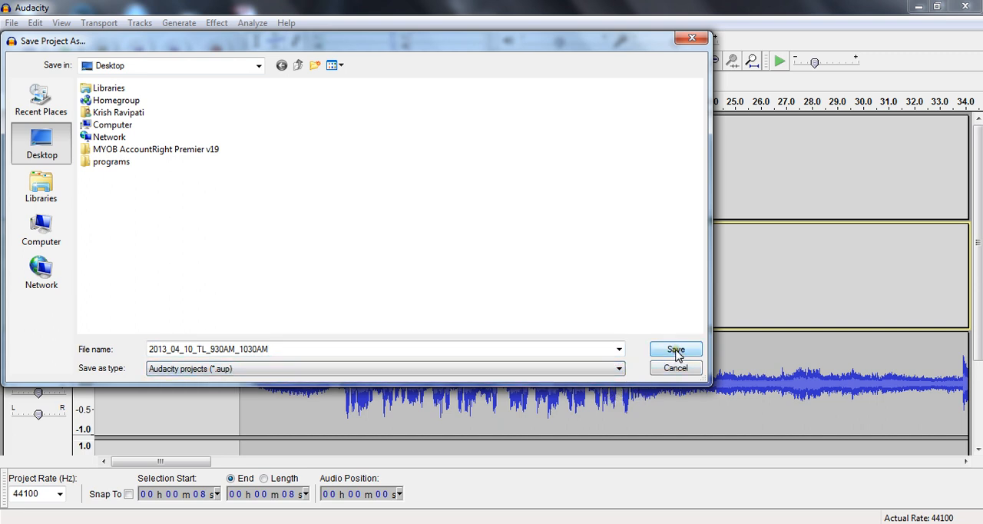
pyautogui.click(676, 351)
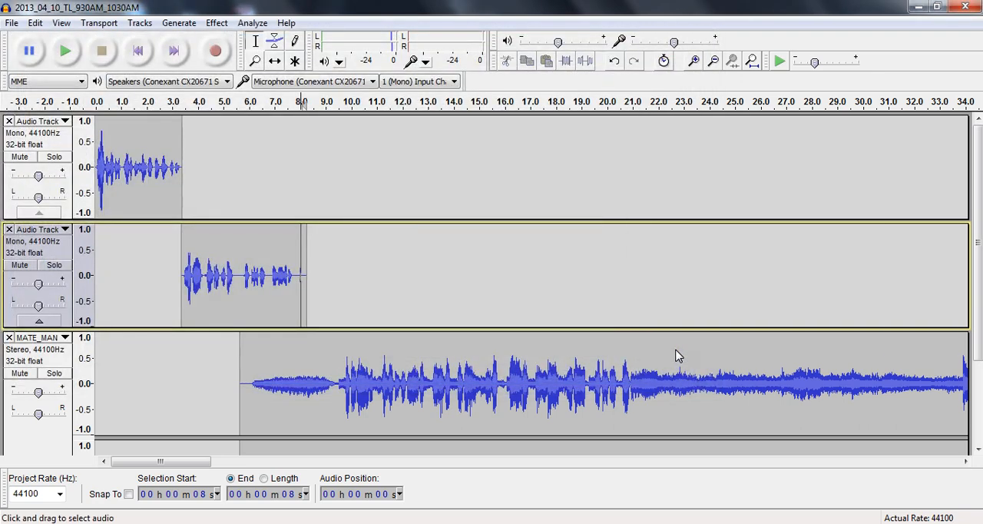
pyautogui.click(240, 274)
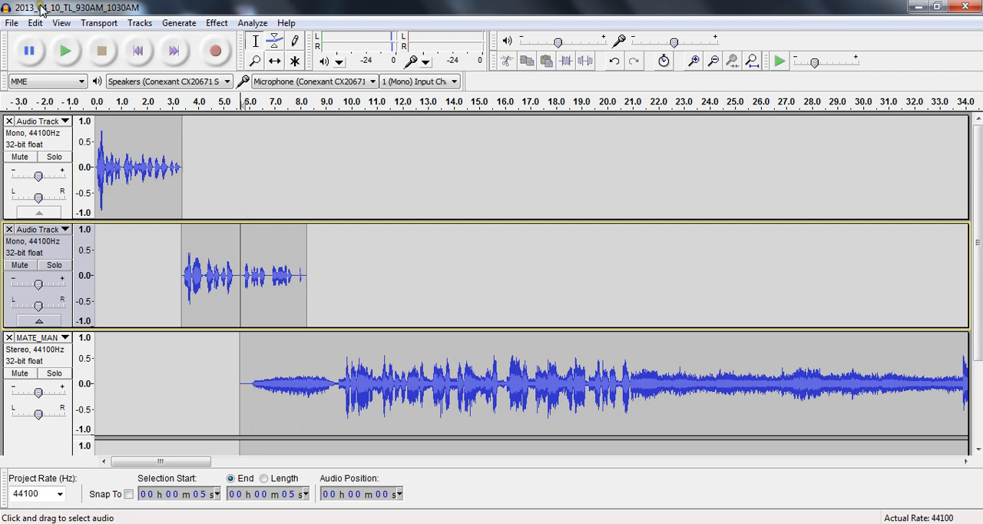
pyautogui.click(11, 24)
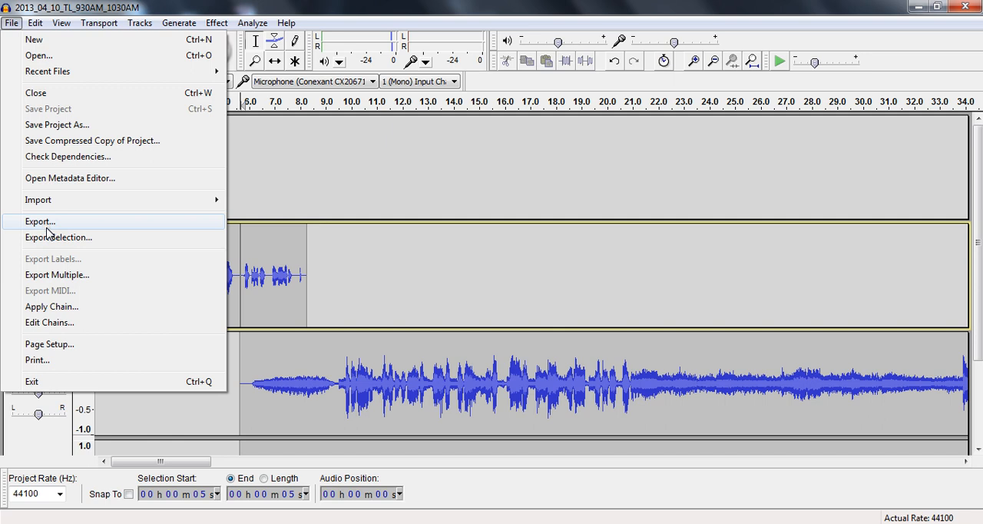
pyautogui.click(354, 273)
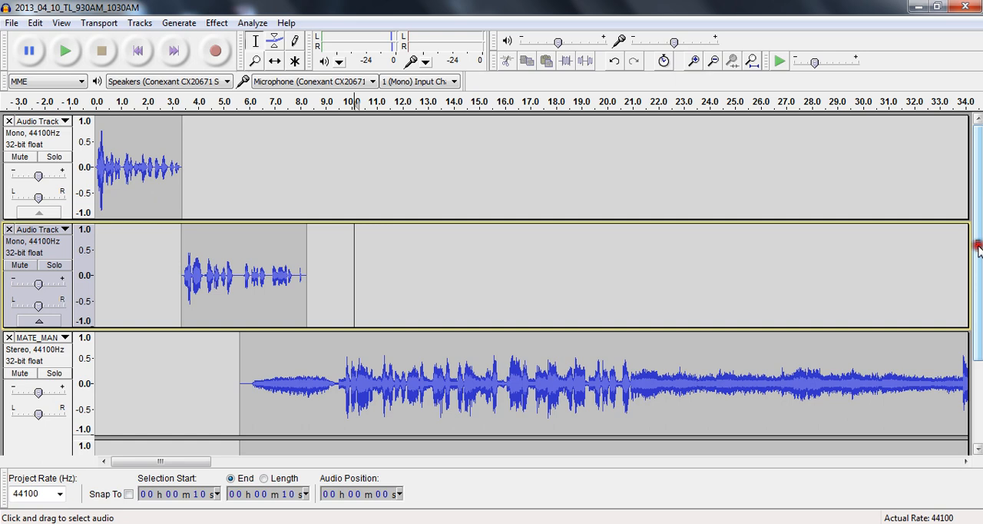
pyautogui.moveTo(978, 248); pyautogui.dragTo(976, 333)
pyautogui.scroll(3, 959, 249)
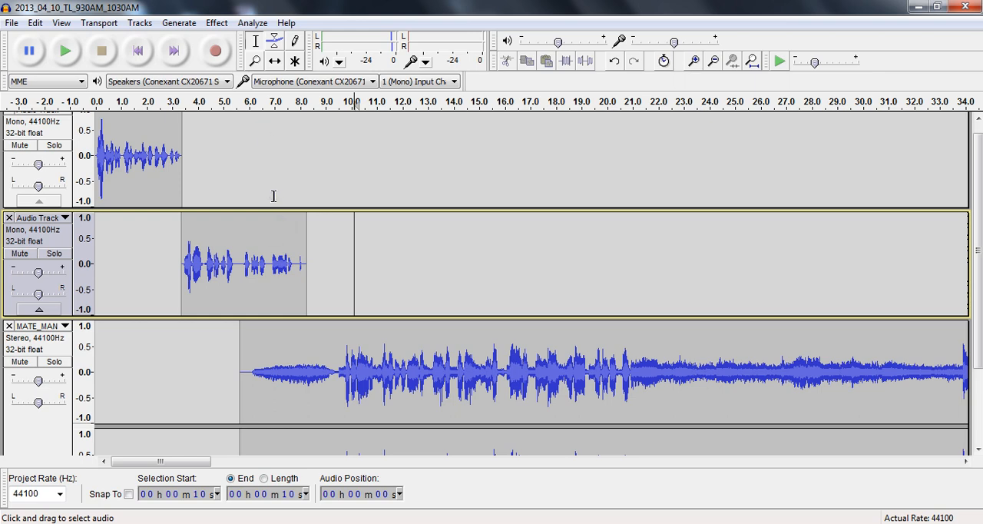
pyautogui.click(35, 25)
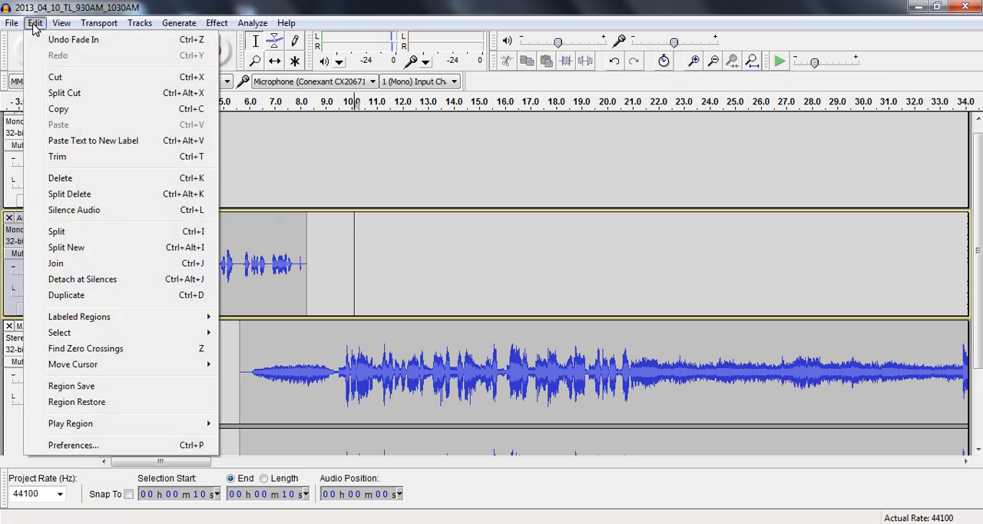
pyautogui.moveTo(138, 23)
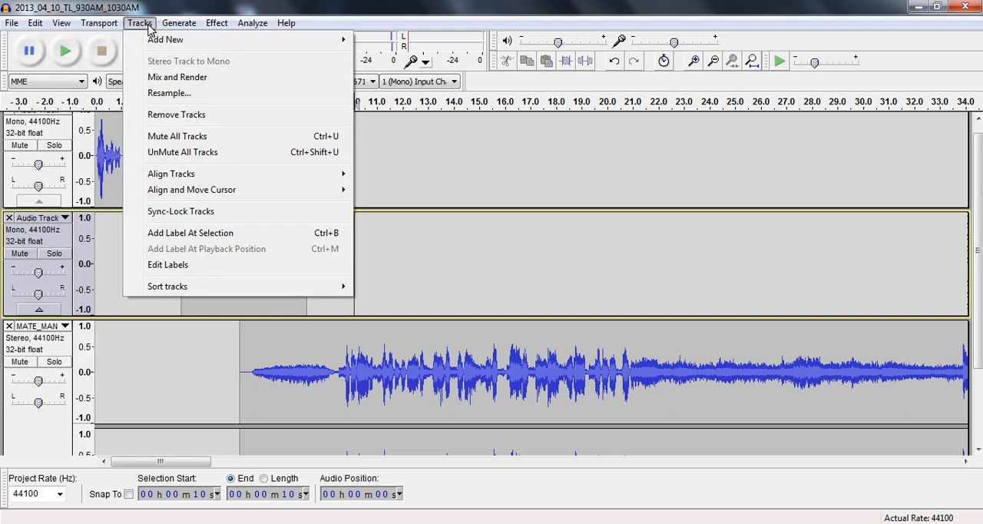
pyautogui.click(401, 256)
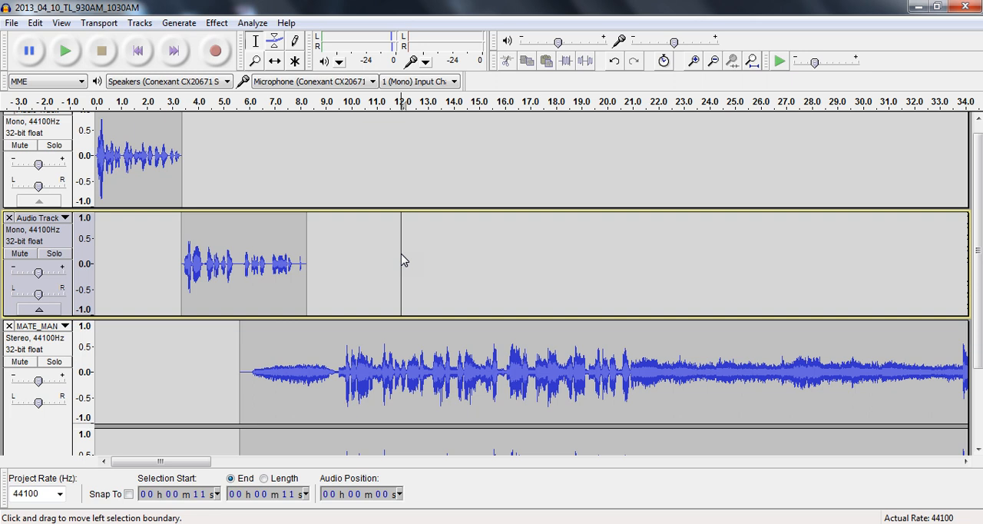
pyautogui.click(270, 184)
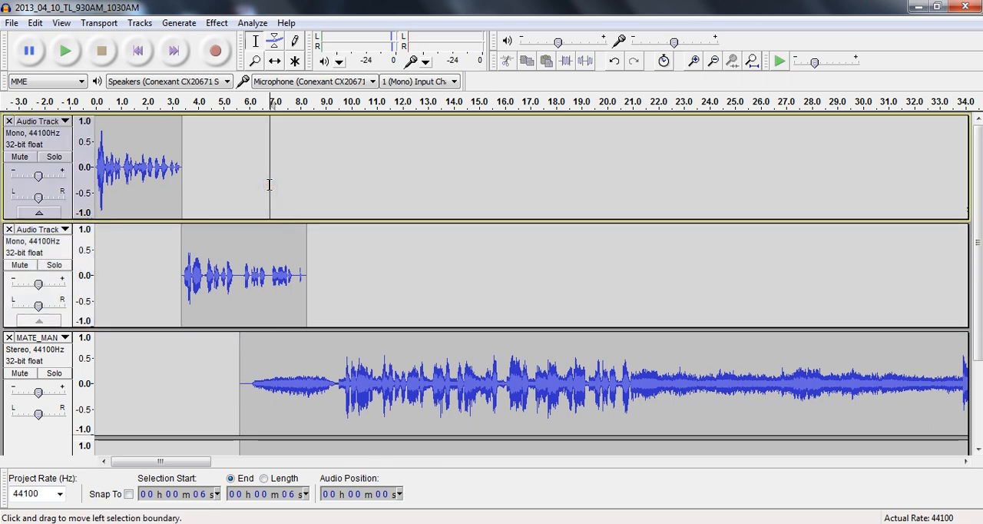
# Start exporting the project as an MP3 file to the Desktop, keeping the name 2013_04_10_TL_930AM_1030AM
pyautogui.click(12, 25)
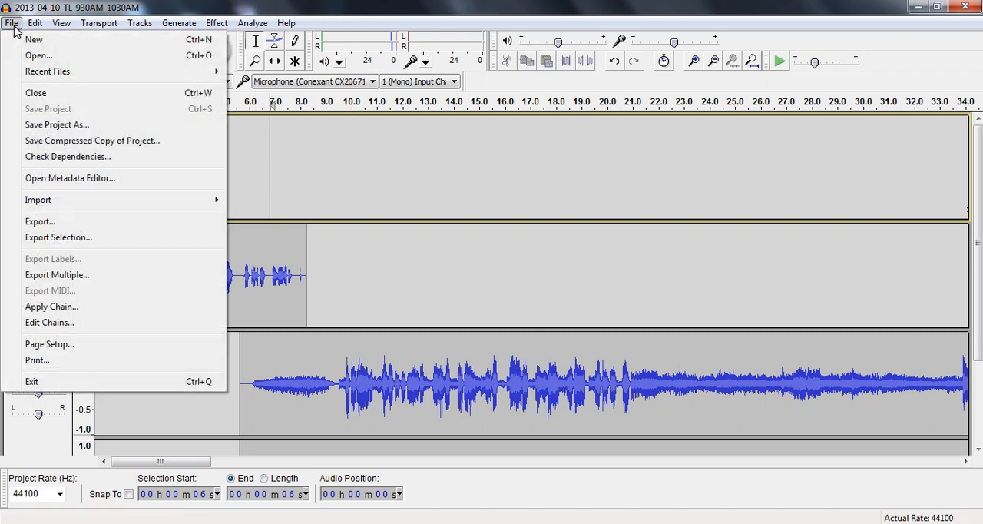
pyautogui.click(40, 223)
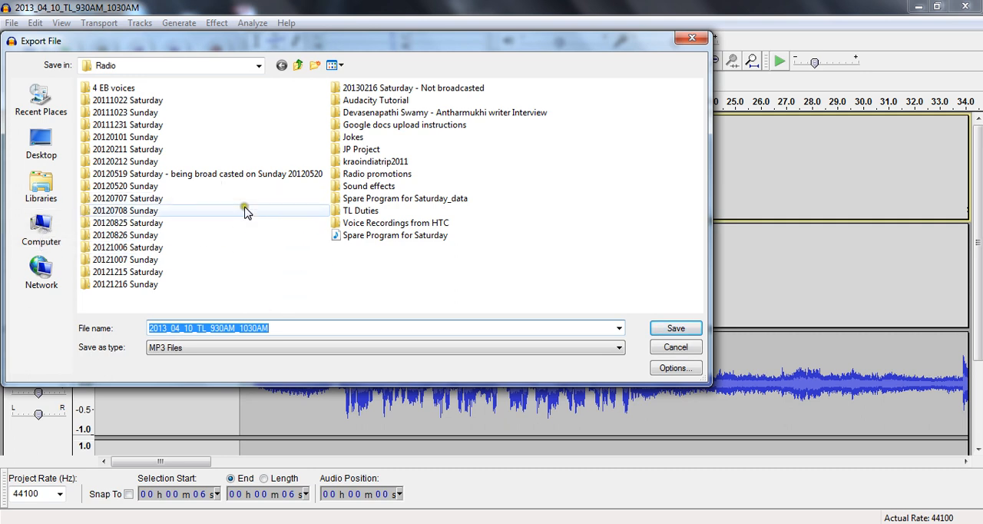
pyautogui.click(52, 143)
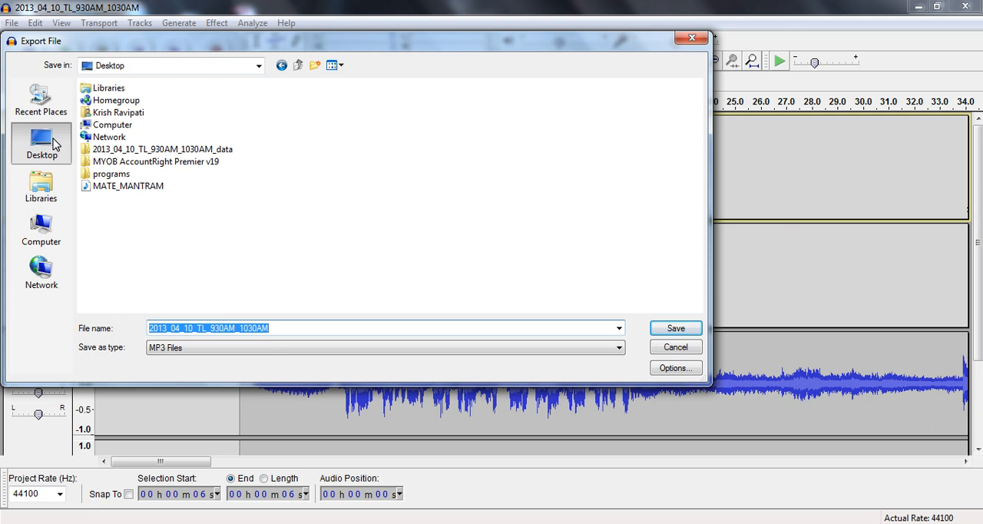
pyautogui.click(313, 328)
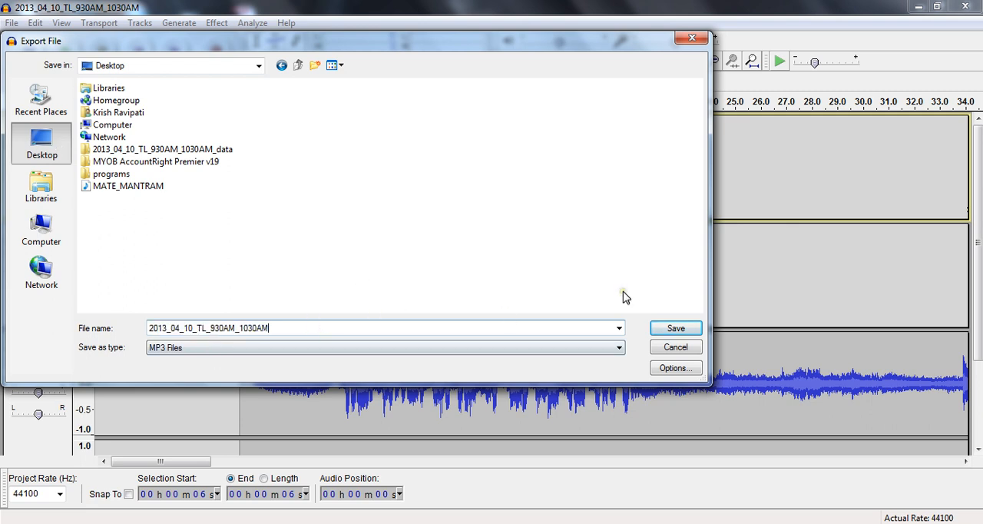
# Review the MP3 export options and accept a constant bit rate of 320 kbps with joint stereo
pyautogui.click(670, 368)
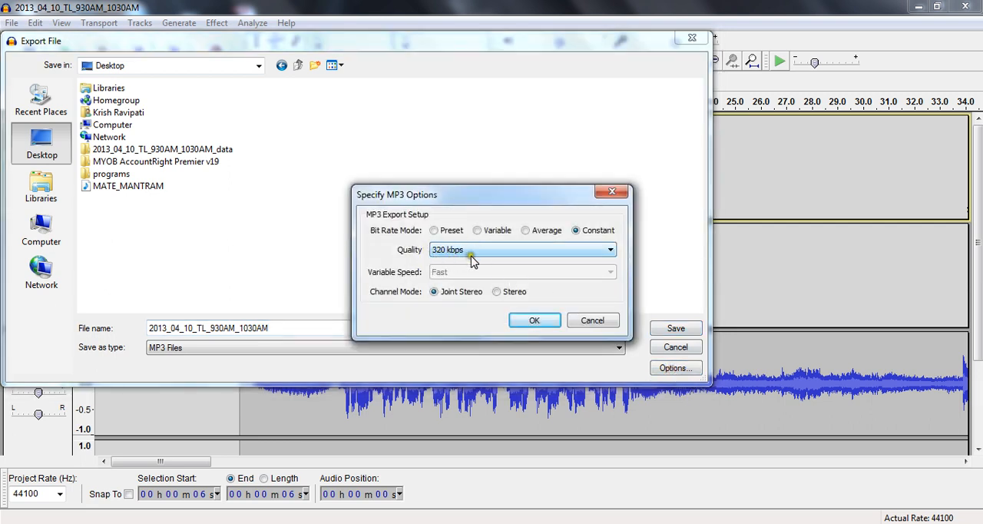
pyautogui.click(539, 252)
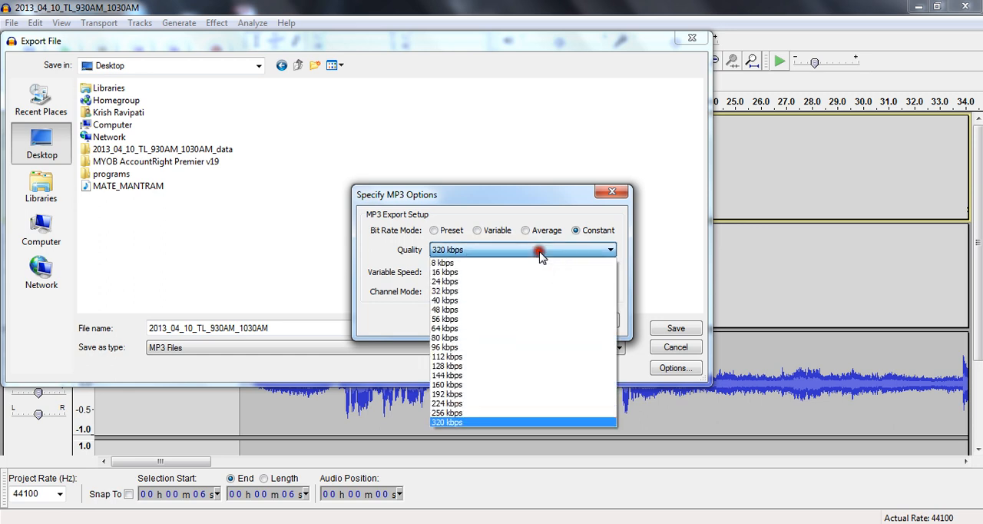
pyautogui.click(539, 253)
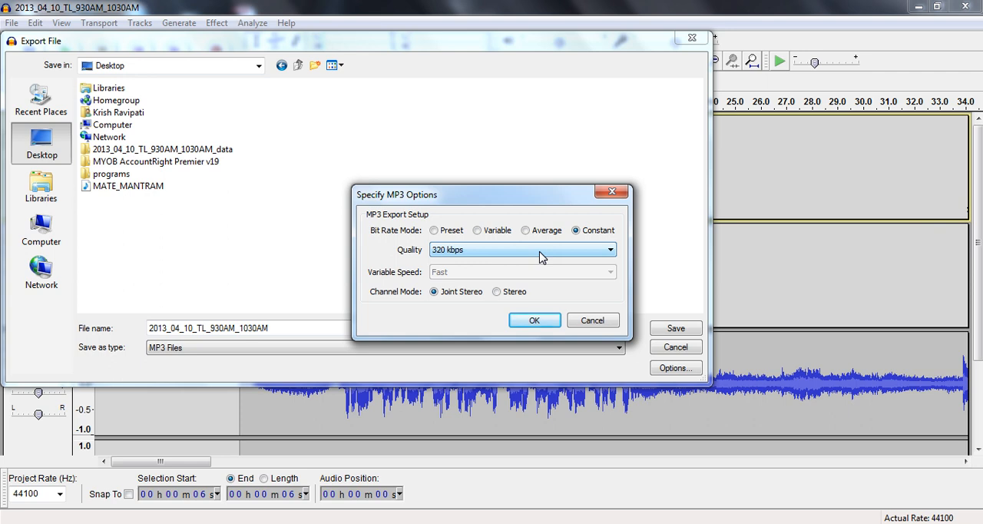
pyautogui.click(536, 320)
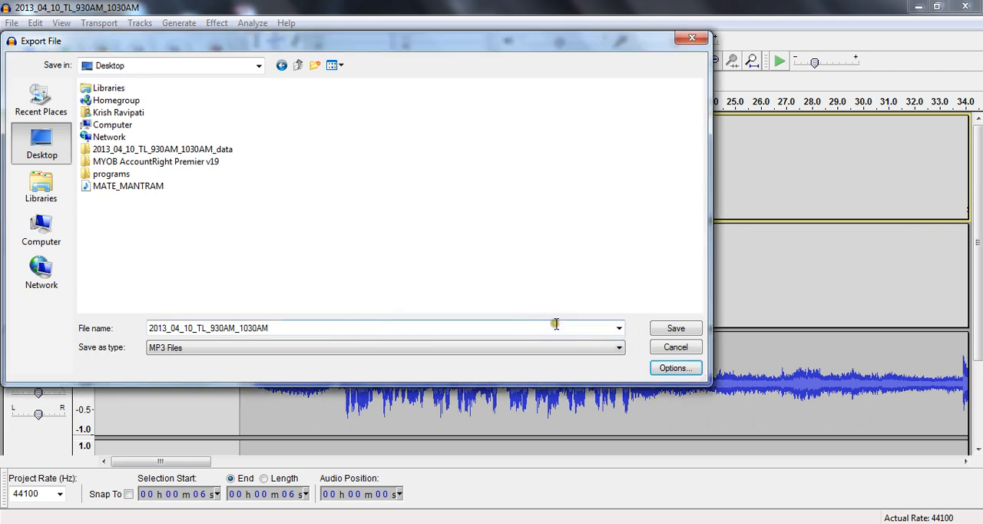
# Save the MP3 export and clear the Artist Name, Track Title, Album Title and Track Number values in its metadata
pyautogui.click(658, 330)
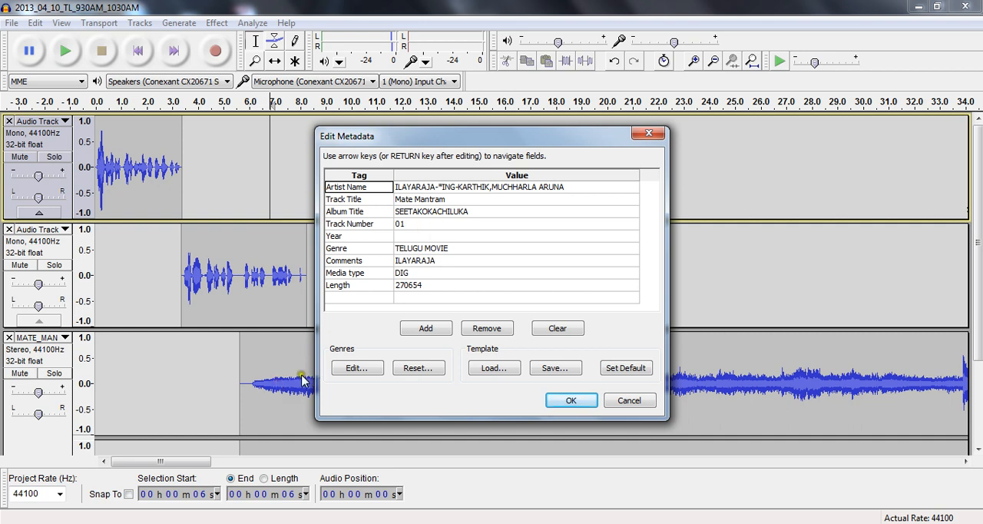
pyautogui.click(451, 191)
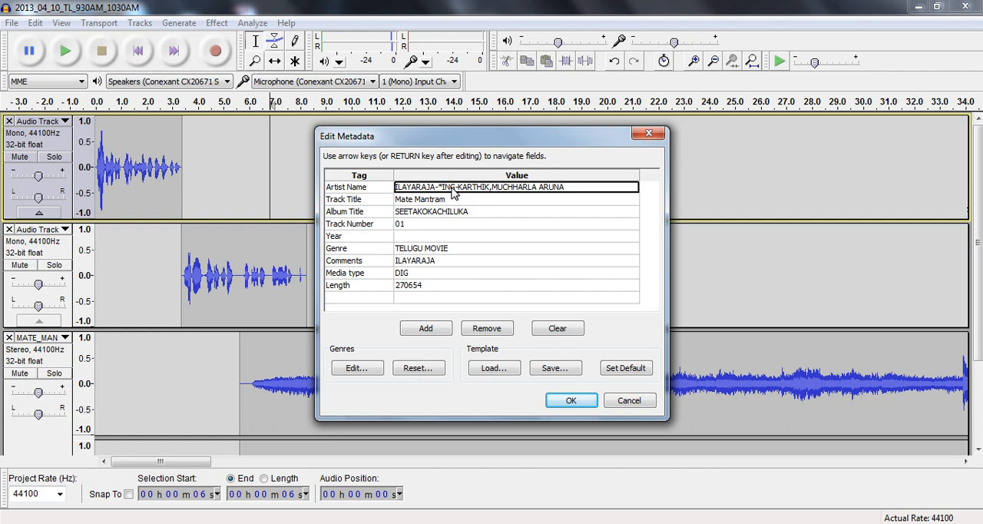
pyautogui.press('BackSpace')
pyautogui.press('Return')
pyautogui.press('BackSpace')
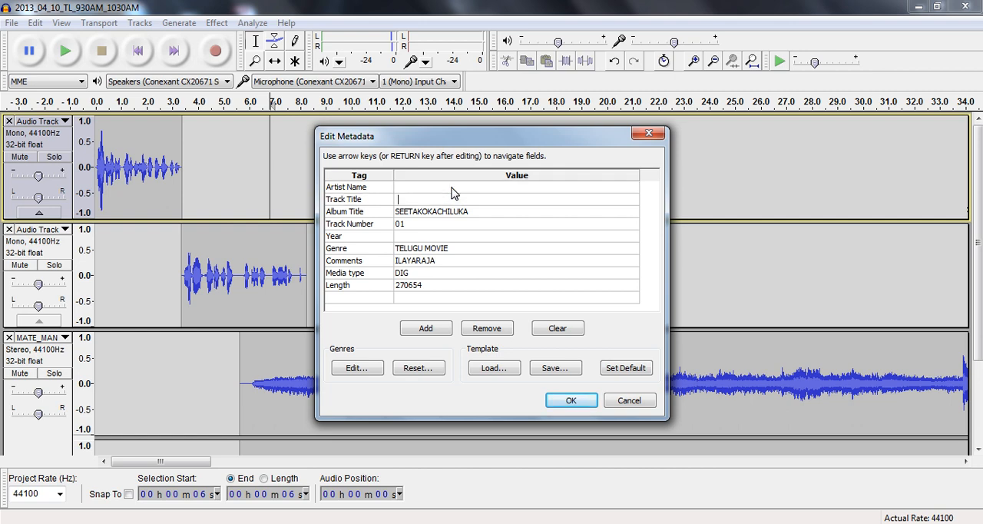
pyautogui.press('Return')
pyautogui.press('BackSpace')
pyautogui.press('Return')
pyautogui.press('BackSpace')
pyautogui.press('Return')
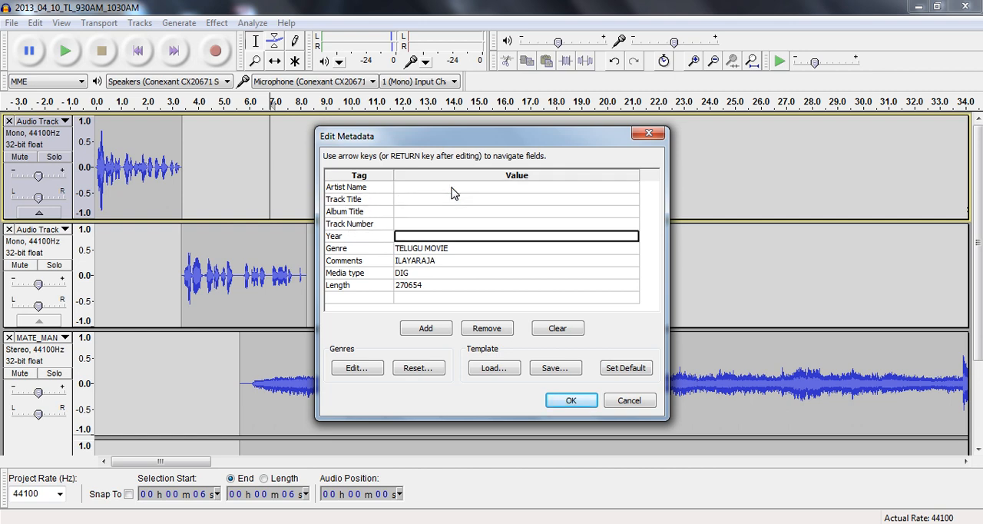
# Clear the Media type and Length metadata values, leaving Genre and Comments as they are, and accept the metadata to run the export
pyautogui.press('Return')
pyautogui.press('Return')
pyautogui.press('Return')
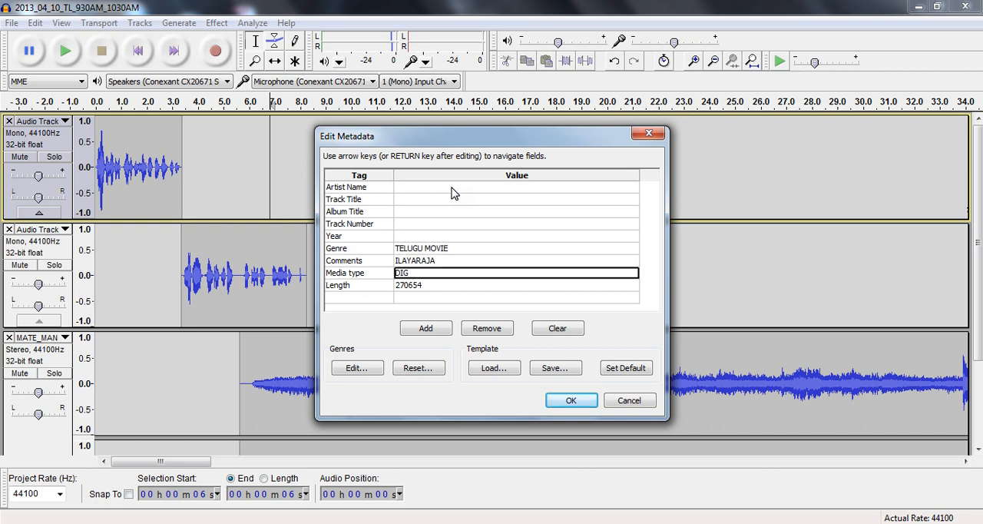
pyautogui.press('BackSpace')
pyautogui.press('Return')
pyautogui.press('BackSpace')
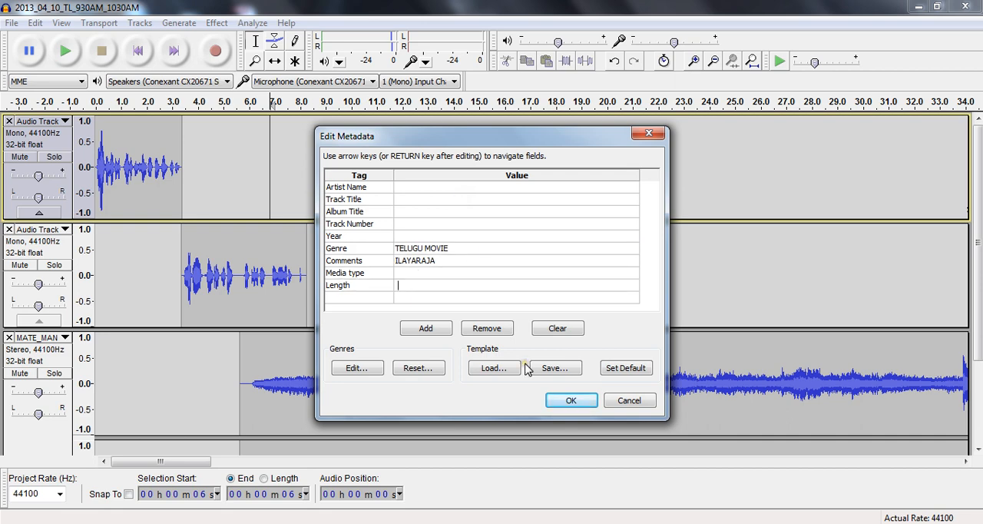
pyautogui.click(567, 401)
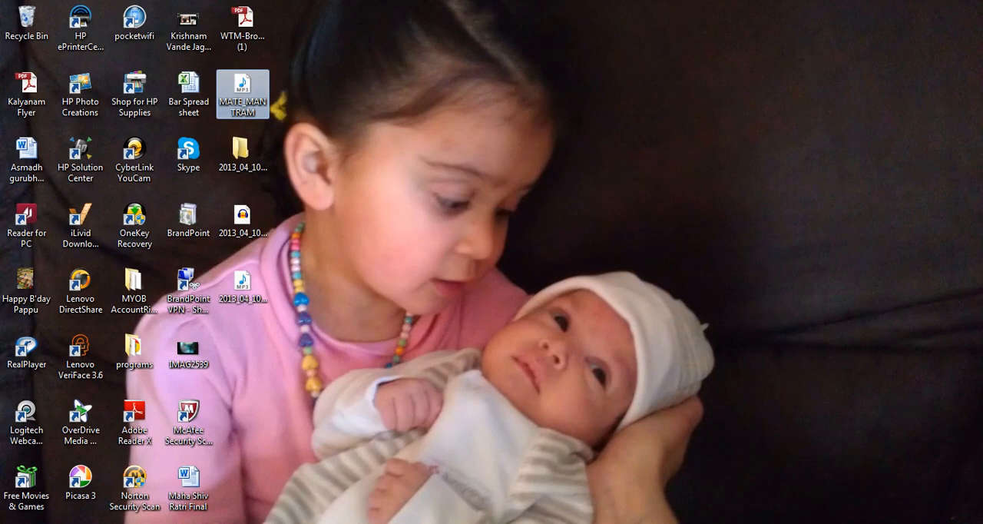
# Play the exported MP3 2013_04_10_TL_930AM_1030AM from the desktop in a maximized Windows Media Player, pausing after about 12 seconds
pyautogui.click(238, 294)
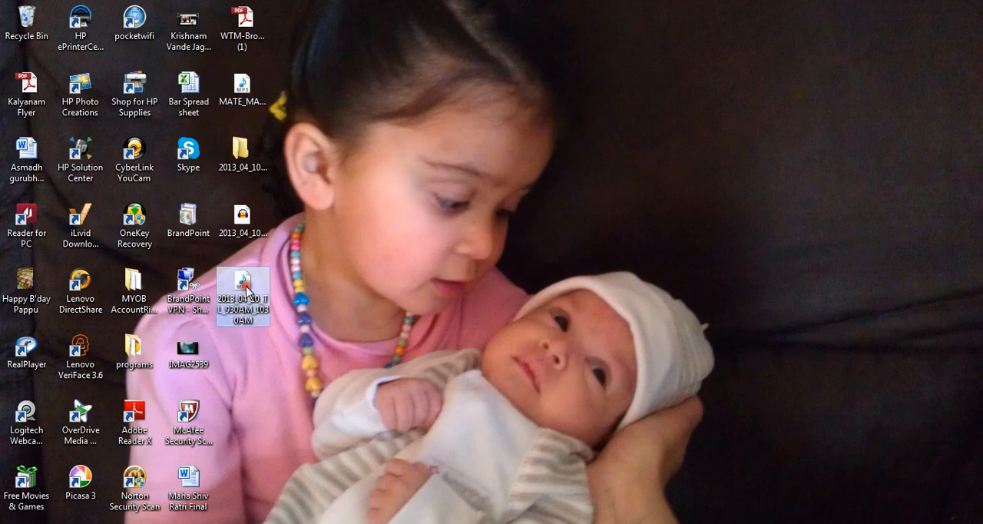
pyautogui.doubleClick(245, 291)
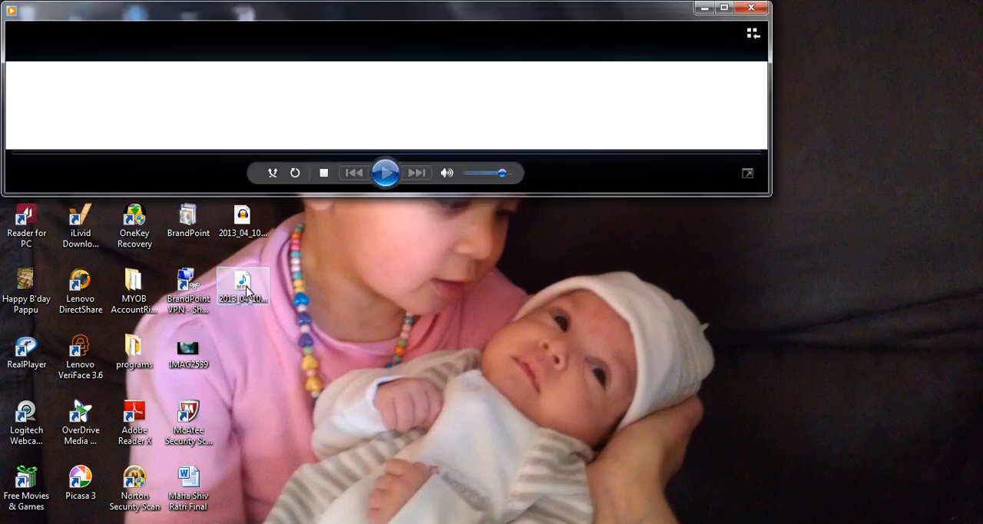
pyautogui.doubleClick(533, 16)
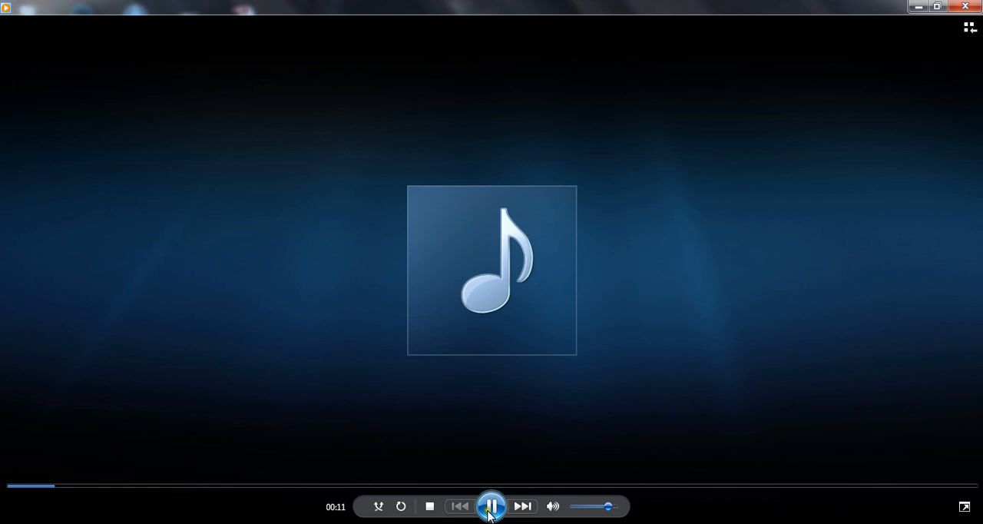
pyautogui.click(492, 508)
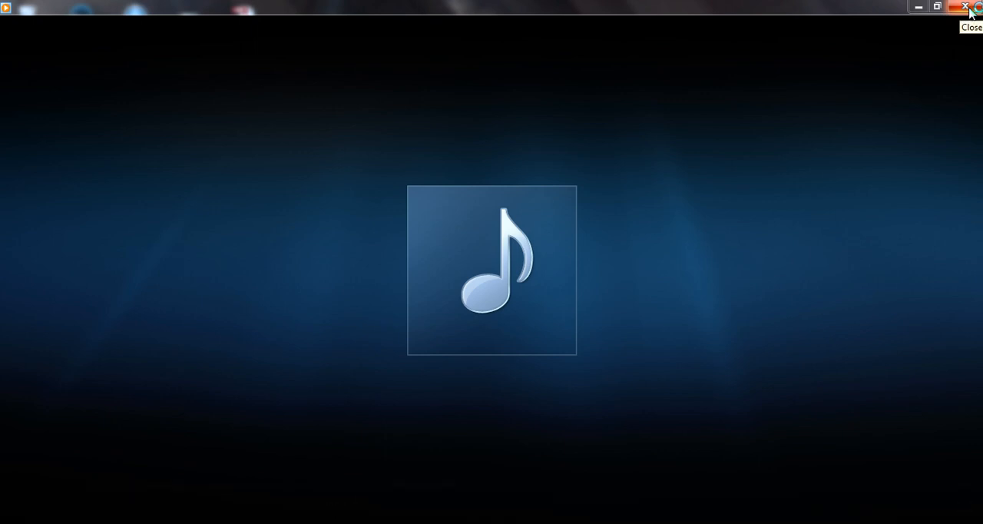
pyautogui.moveTo(651, 187)
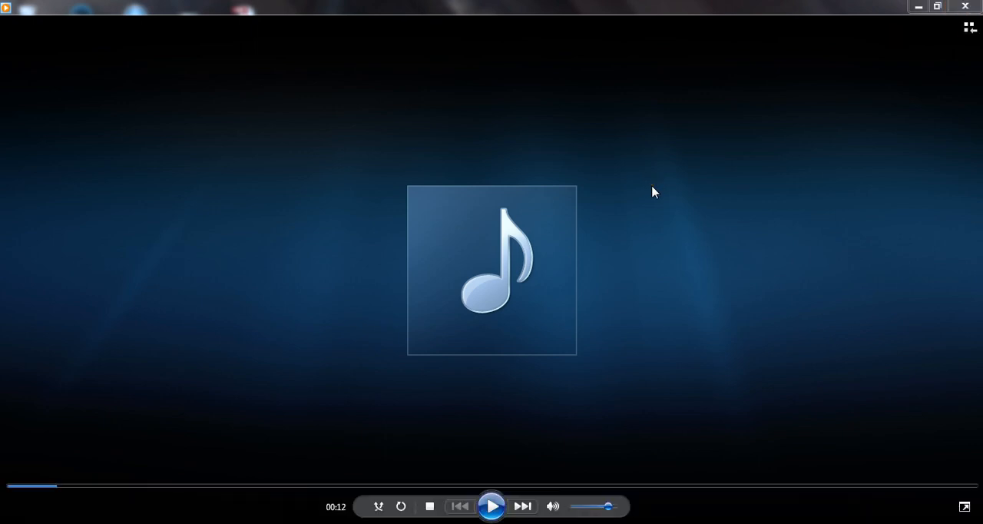